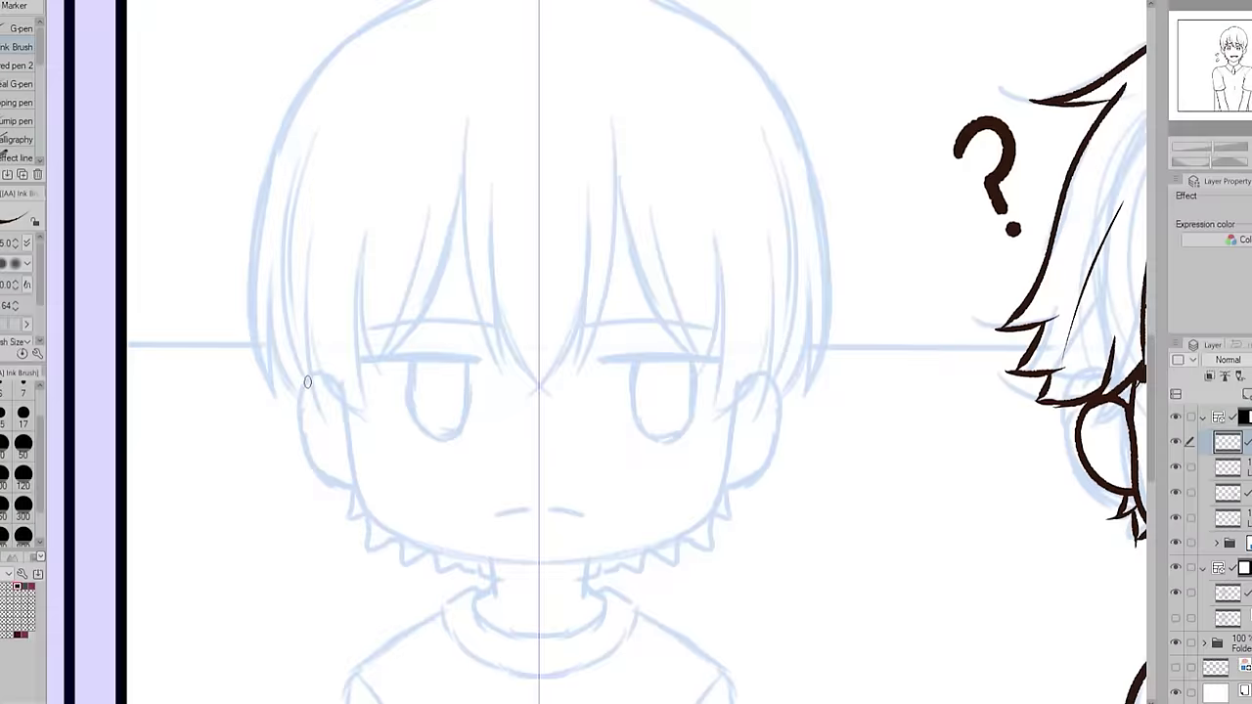
# Ink the ears and jawline of the chibi boy over the sketch, mirrored across the symmetry ruler.
pyautogui.moveTo(307, 381)
pyautogui.mouseDown()
pyautogui.moveTo(299, 420)
pyautogui.moveTo(353, 481)
pyautogui.mouseUp()
pyautogui.moveTo(348, 407); pyautogui.dragTo(382, 529)
pyautogui.hotkey('ctrl', 'z')
pyautogui.hotkey('ctrl', 'z')
pyautogui.moveTo(305, 382)
pyautogui.mouseDown()
pyautogui.moveTo(298, 391)
pyautogui.moveTo(350, 482)
pyautogui.mouseUp()
pyautogui.moveTo(347, 405)
pyautogui.mouseDown()
pyautogui.moveTo(354, 490)
pyautogui.moveTo(390, 532)
pyautogui.moveTo(492, 560)
pyautogui.mouseUp()
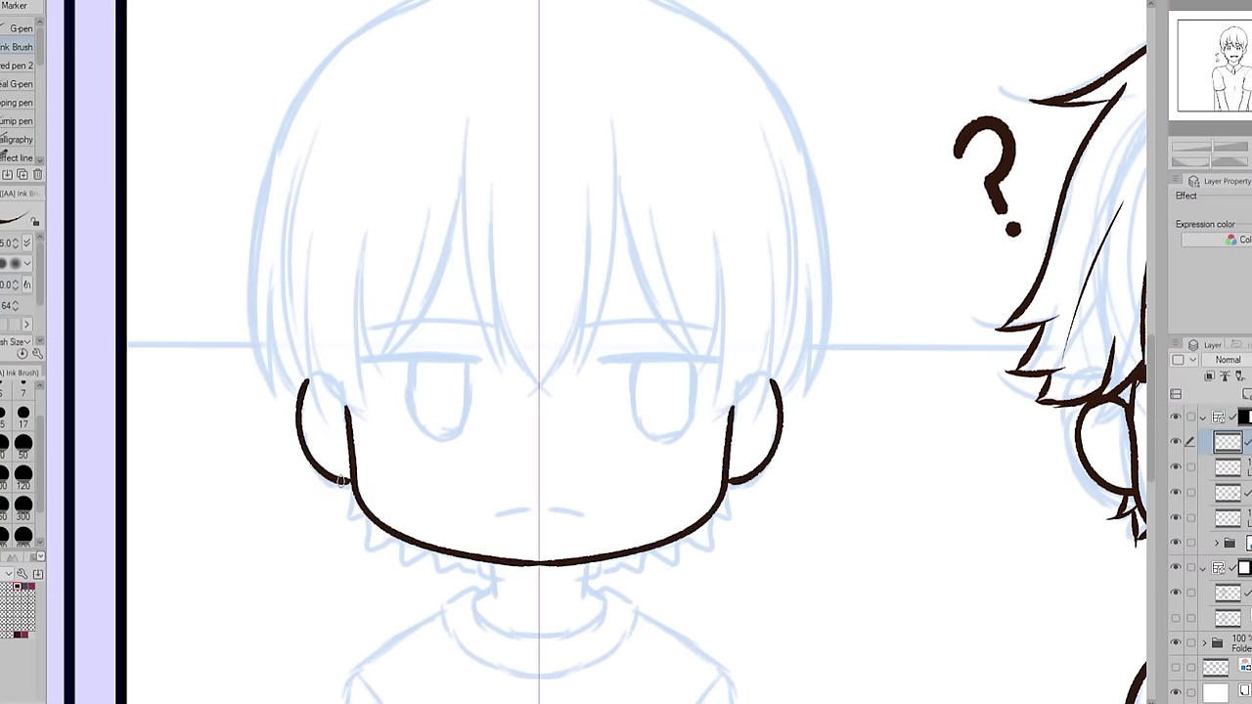
pyautogui.moveTo(731, 406); pyautogui.dragTo(722, 456)
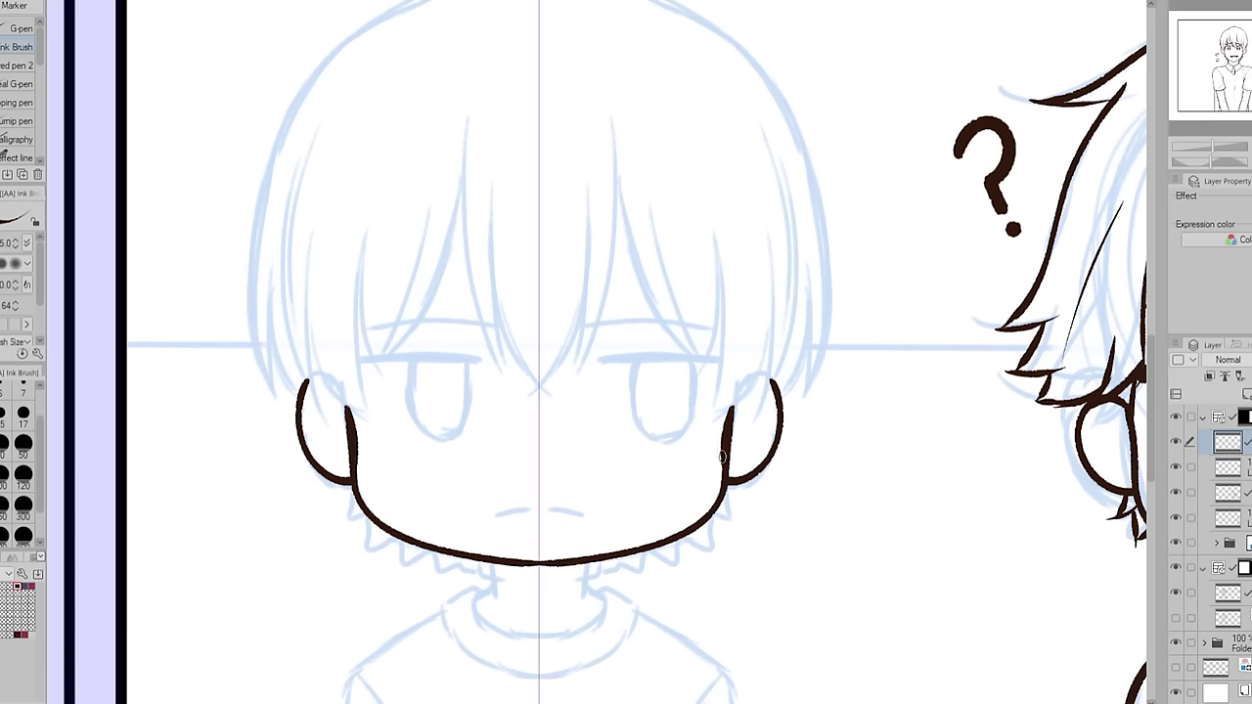
# Ink the chibi boy's flat upper eyelids, eyes, thin eyebrows and short two-part mouth line.
pyautogui.moveTo(589, 358); pyautogui.dragTo(721, 356)
pyautogui.hotkey('ctrl', 'z')
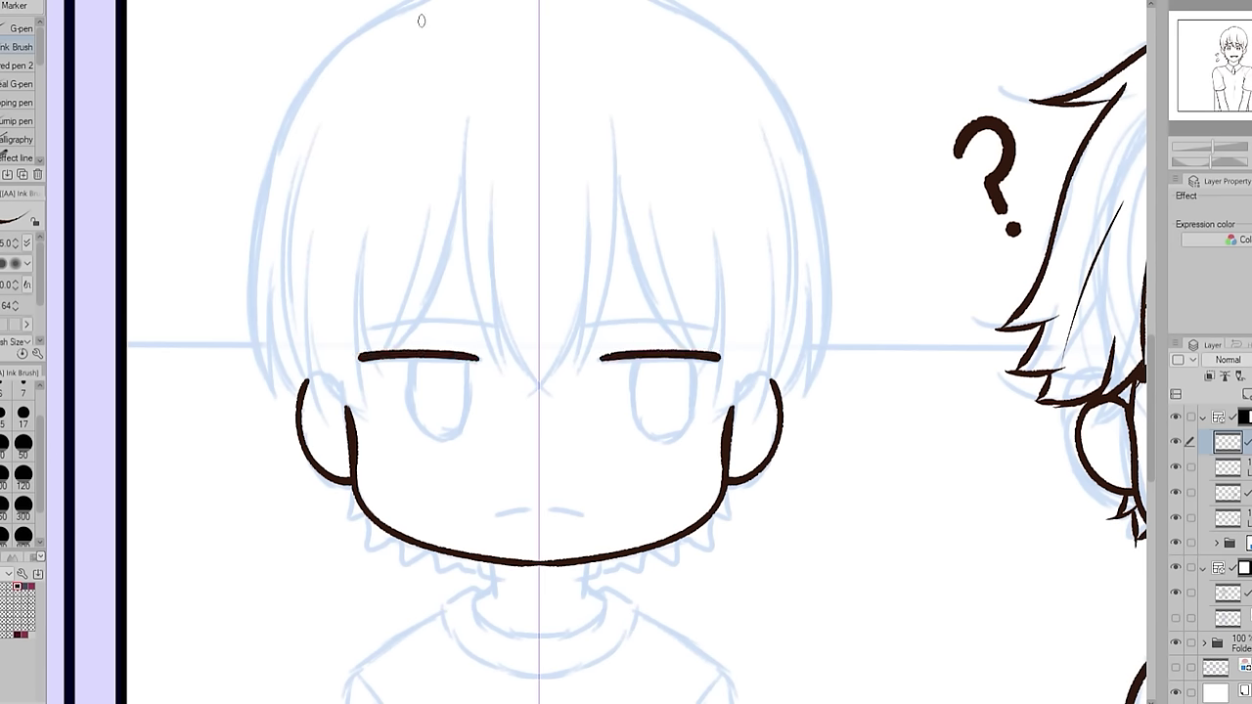
pyautogui.moveTo(637, 357)
pyautogui.mouseDown()
pyautogui.moveTo(636, 386)
pyautogui.moveTo(676, 435)
pyautogui.moveTo(694, 358)
pyautogui.mouseUp()
pyautogui.moveTo(419, 358)
pyautogui.mouseDown()
pyautogui.moveTo(460, 424)
pyautogui.moveTo(469, 364)
pyautogui.moveTo(425, 427)
pyautogui.moveTo(472, 387)
pyautogui.moveTo(476, 358)
pyautogui.mouseUp()
pyautogui.hotkey('ctrl', 'z')
pyautogui.moveTo(583, 327); pyautogui.dragTo(718, 326)
pyautogui.moveTo(497, 322); pyautogui.dragTo(341, 316)
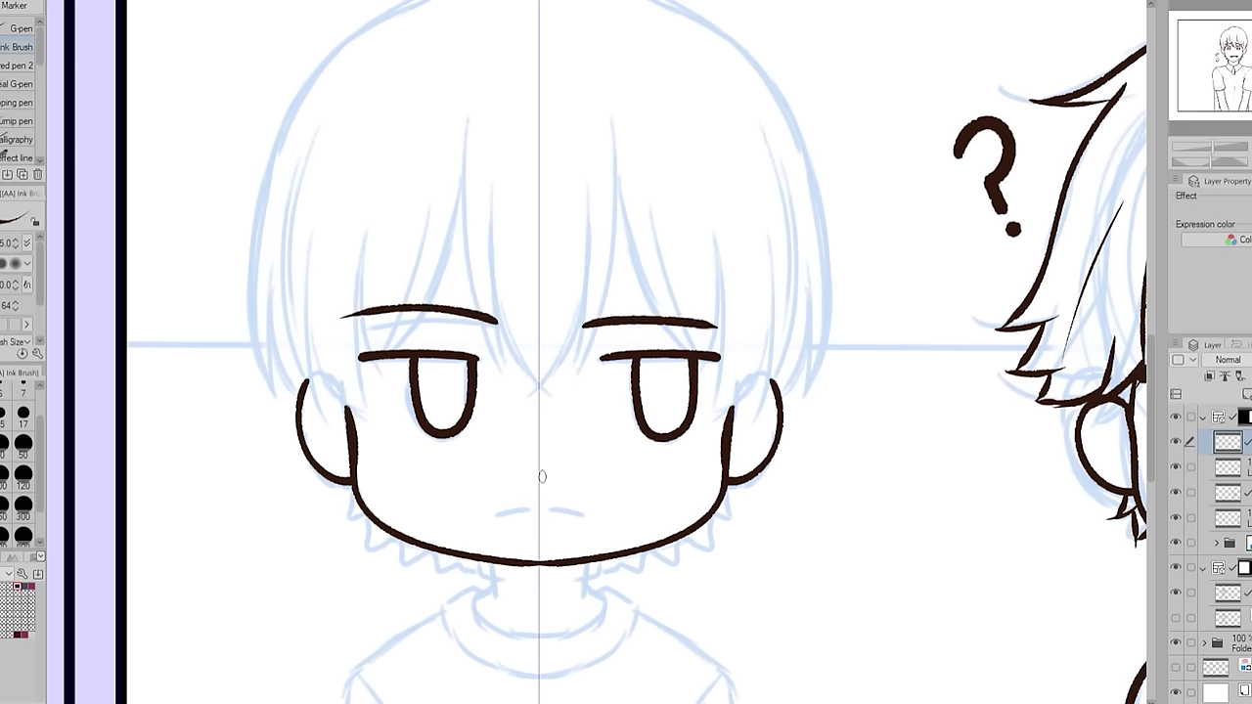
pyautogui.moveTo(492, 513); pyautogui.dragTo(529, 510)
pyautogui.moveTo(551, 510); pyautogui.dragTo(587, 515)
# Ink the rounded outline of the chibi boy's hair and the side locks ending above the ears.
pyautogui.scroll(3, 889, 212)
pyautogui.moveTo(558, 90)
pyautogui.mouseDown()
pyautogui.moveTo(511, 88)
pyautogui.moveTo(373, 137)
pyautogui.moveTo(267, 291)
pyautogui.moveTo(270, 474)
pyautogui.moveTo(276, 424)
pyautogui.moveTo(294, 504)
pyautogui.mouseUp()
pyautogui.moveTo(273, 342); pyautogui.dragTo(349, 528)
pyautogui.hotkey('ctrl', 'z')
pyautogui.moveTo(270, 381); pyautogui.dragTo(360, 525)
pyautogui.hotkey('ctrl', 'z')
pyautogui.moveTo(272, 406)
pyautogui.mouseDown()
pyautogui.moveTo(293, 467)
pyautogui.moveTo(362, 527)
pyautogui.mouseUp()
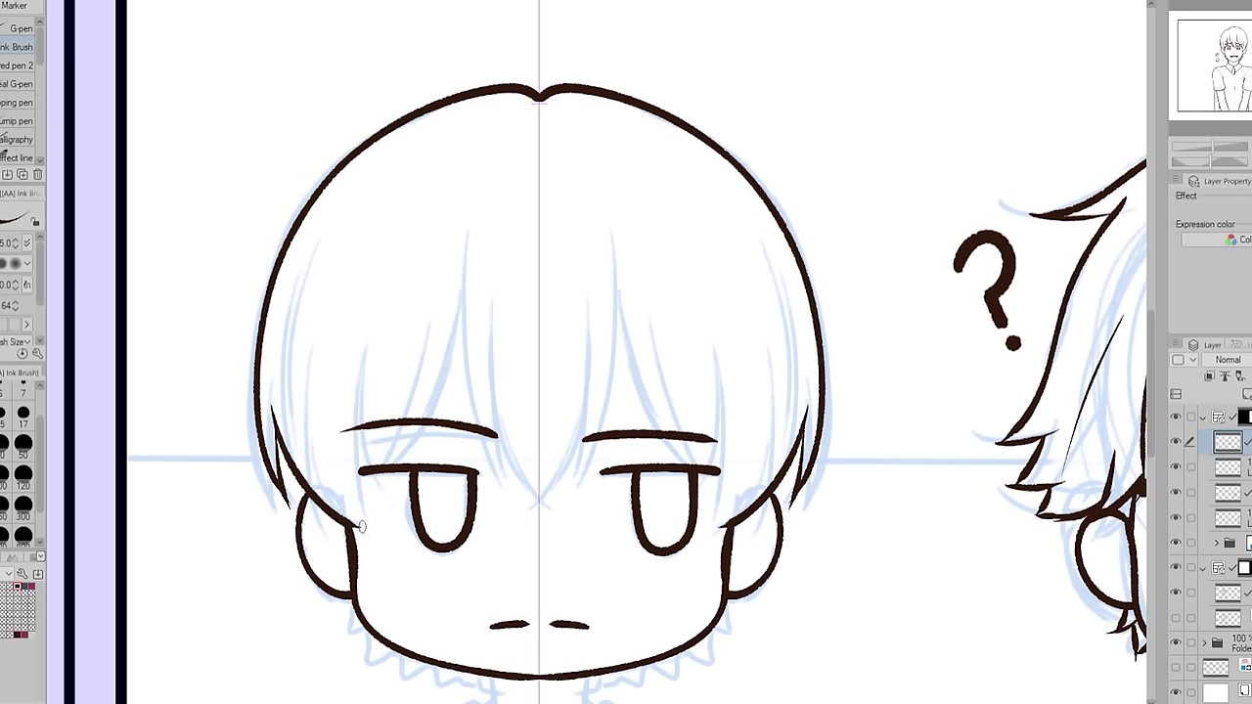
pyautogui.hotkey('ctrl', 'z')
pyautogui.moveTo(270, 374)
pyautogui.mouseDown()
pyautogui.moveTo(297, 481)
pyautogui.moveTo(360, 526)
pyautogui.mouseUp()
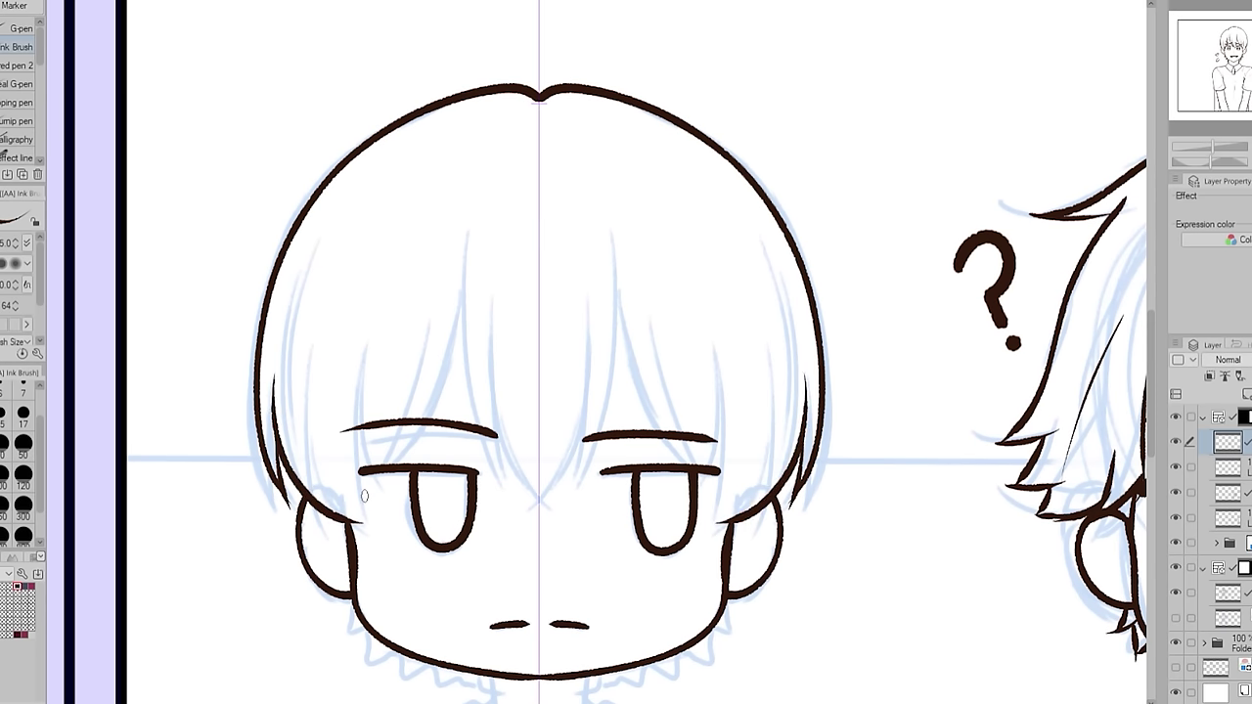
# Ink the pointed bangs over the chibi boy's forehead, from the central lock out to both temples.
pyautogui.moveTo(466, 232); pyautogui.dragTo(501, 487)
pyautogui.moveTo(488, 298); pyautogui.dragTo(494, 436)
pyautogui.moveTo(486, 375); pyautogui.dragTo(541, 499)
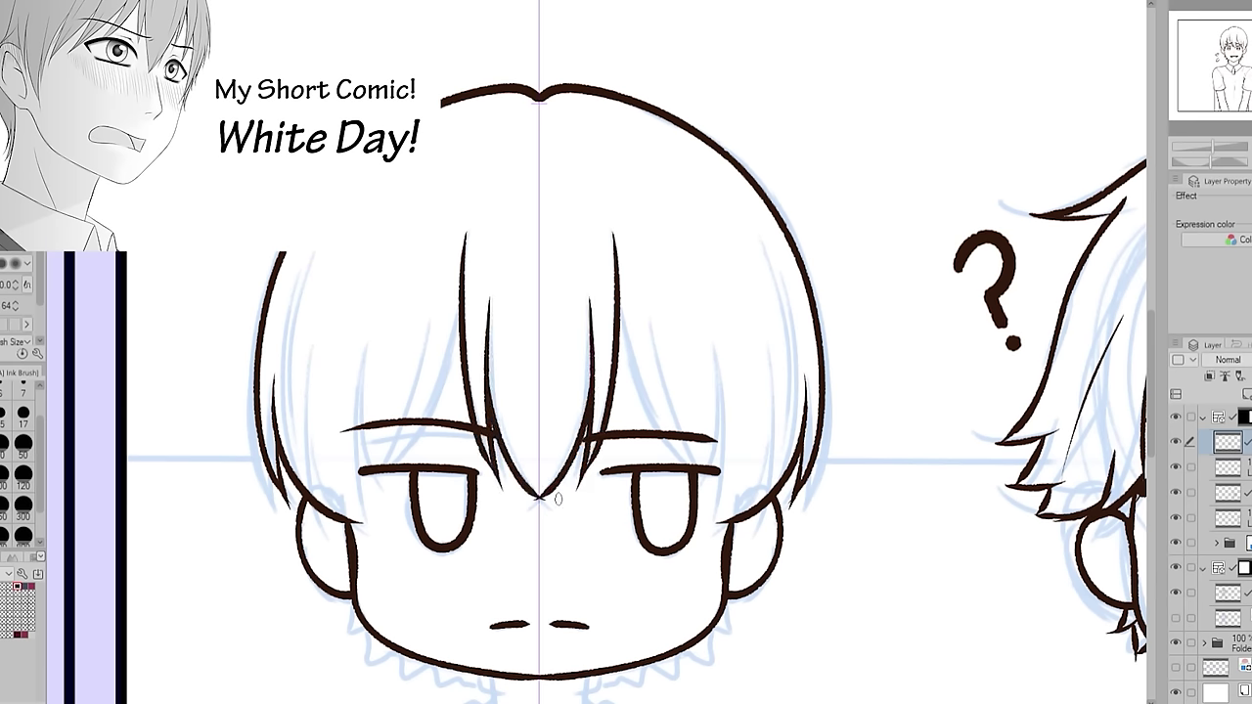
pyautogui.moveTo(617, 307); pyautogui.dragTo(657, 430)
pyautogui.moveTo(656, 285); pyautogui.dragTo(669, 431)
pyautogui.moveTo(665, 377); pyautogui.dragTo(712, 463)
pyautogui.moveTo(714, 323); pyautogui.dragTo(724, 527)
pyautogui.moveTo(420, 350); pyautogui.dragTo(360, 467)
pyautogui.moveTo(372, 322); pyautogui.dragTo(354, 533)
# Ink the chibi boy's neck and the spiky back-hair tips along both sides of the jaw.
pyautogui.scroll(-5, 1095, 430)
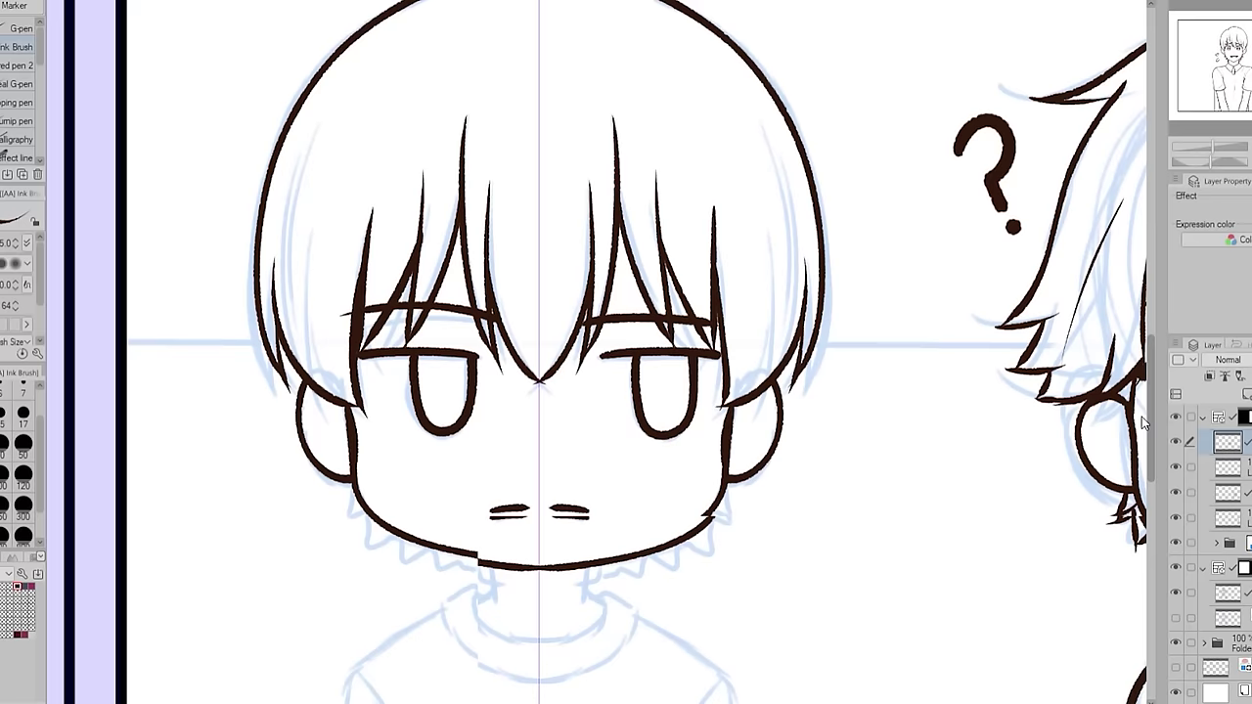
pyautogui.moveTo(490, 455); pyautogui.dragTo(587, 456)
pyautogui.hotkey('ctrl', 'z')
pyautogui.hotkey('ctrl', 'z')
pyautogui.moveTo(491, 455)
pyautogui.mouseDown()
pyautogui.moveTo(584, 460)
pyautogui.moveTo(583, 496)
pyautogui.mouseUp()
pyautogui.moveTo(493, 460); pyautogui.dragTo(495, 495)
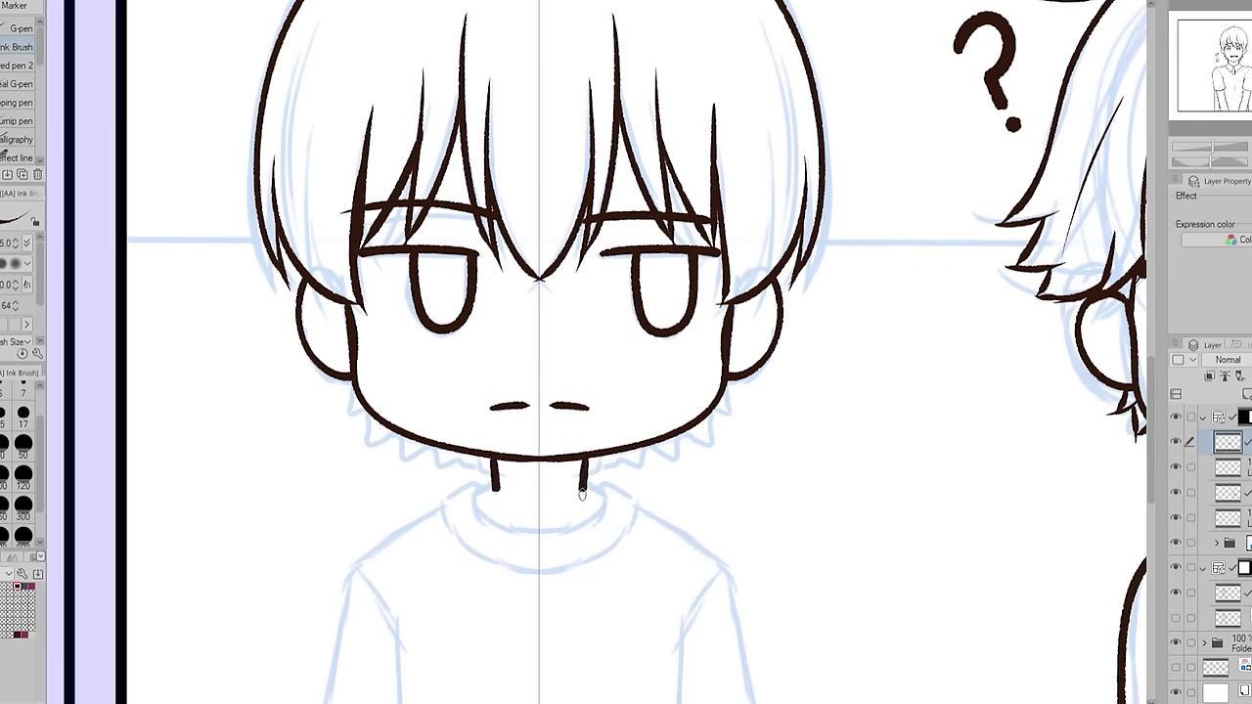
pyautogui.moveTo(351, 376)
pyautogui.mouseDown()
pyautogui.moveTo(369, 443)
pyautogui.moveTo(390, 424)
pyautogui.moveTo(391, 452)
pyautogui.moveTo(491, 459)
pyautogui.mouseUp()
pyautogui.moveTo(593, 458)
pyautogui.mouseDown()
pyautogui.moveTo(646, 456)
pyautogui.moveTo(718, 426)
pyautogui.moveTo(750, 347)
pyautogui.mouseUp()
# Ink the round double-edged collar of the chibi boy's T-shirt.
pyautogui.scroll(-5, 1146, 285)
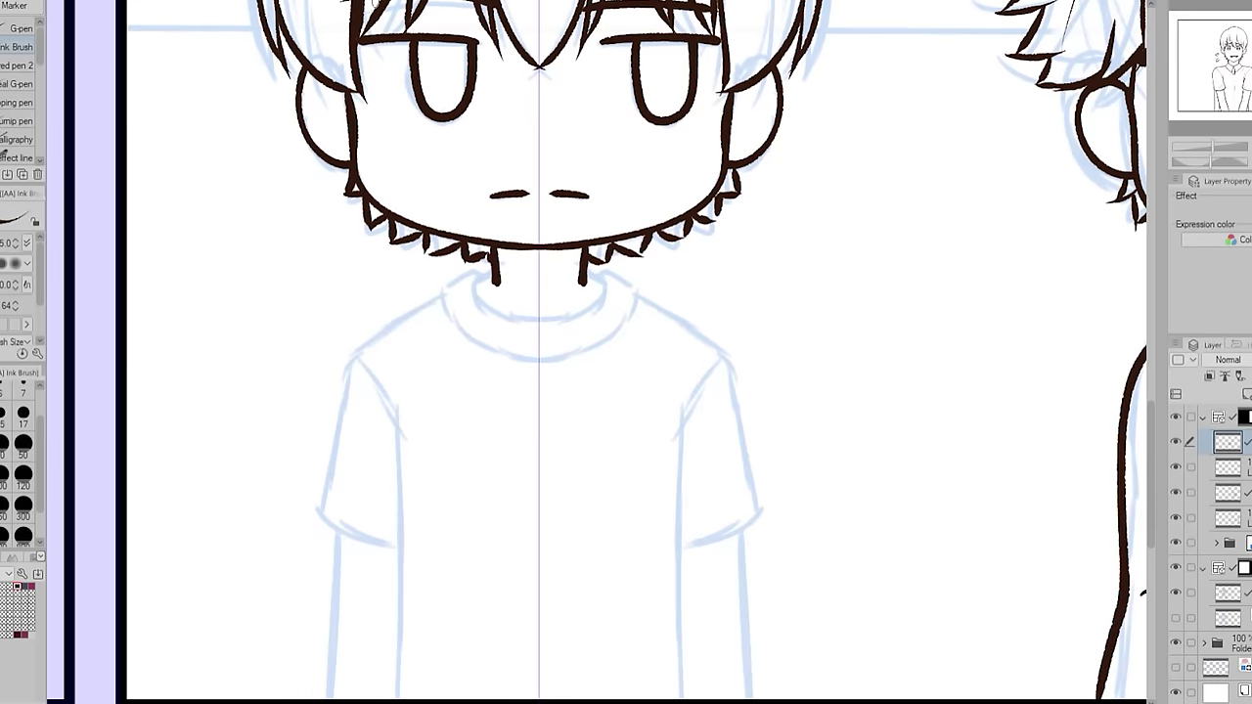
pyautogui.moveTo(606, 278)
pyautogui.mouseDown()
pyautogui.moveTo(520, 324)
pyautogui.moveTo(604, 271)
pyautogui.moveTo(529, 317)
pyautogui.moveTo(603, 291)
pyautogui.moveTo(602, 268)
pyautogui.moveTo(639, 291)
pyautogui.moveTo(591, 337)
pyautogui.mouseUp()
pyautogui.hotkey('ctrl', 'z')
pyautogui.moveTo(479, 278)
pyautogui.mouseDown()
pyautogui.moveTo(496, 344)
pyautogui.moveTo(592, 338)
pyautogui.mouseUp()
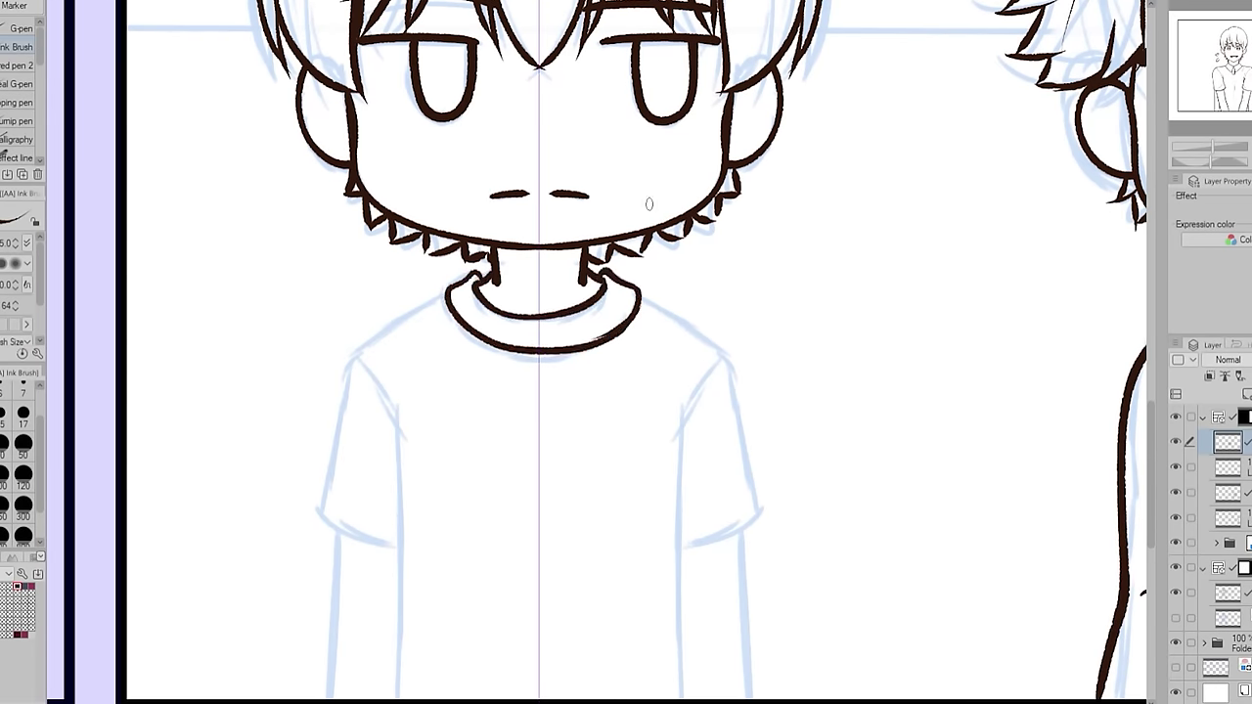
# Ink the T-shirt's shoulders, short sleeves and torso sides, and the outer edge of one arm.
pyautogui.moveTo(642, 295)
pyautogui.mouseDown()
pyautogui.moveTo(722, 360)
pyautogui.moveTo(716, 352)
pyautogui.moveTo(769, 508)
pyautogui.moveTo(740, 538)
pyautogui.moveTo(680, 554)
pyautogui.mouseUp()
pyautogui.hotkey('ctrl', 'z')
pyautogui.moveTo(685, 404); pyautogui.dragTo(678, 700)
pyautogui.moveTo(721, 358); pyautogui.dragTo(683, 424)
pyautogui.moveTo(740, 543); pyautogui.dragTo(745, 700)
pyautogui.moveTo(442, 292)
pyautogui.mouseDown()
pyautogui.moveTo(379, 337)
pyautogui.moveTo(335, 417)
pyautogui.moveTo(314, 504)
pyautogui.moveTo(401, 549)
pyautogui.mouseUp()
pyautogui.moveTo(357, 358)
pyautogui.mouseDown()
pyautogui.moveTo(395, 433)
pyautogui.moveTo(399, 700)
pyautogui.mouseUp()
pyautogui.hotkey('ctrl', 'z')
pyautogui.moveTo(399, 402); pyautogui.dragTo(401, 700)
# Ink a thin fold line down the middle of the T-shirt and the outer edge of the remaining arm.
pyautogui.moveTo(539, 451); pyautogui.dragTo(538, 684)
pyautogui.hotkey('ctrl', 'z')
pyautogui.moveTo(562, 476); pyautogui.dragTo(552, 653)
pyautogui.hotkey('ctrl', 'z')
pyautogui.moveTo(529, 487); pyautogui.dragTo(518, 665)
pyautogui.moveTo(335, 532); pyautogui.dragTo(331, 700)
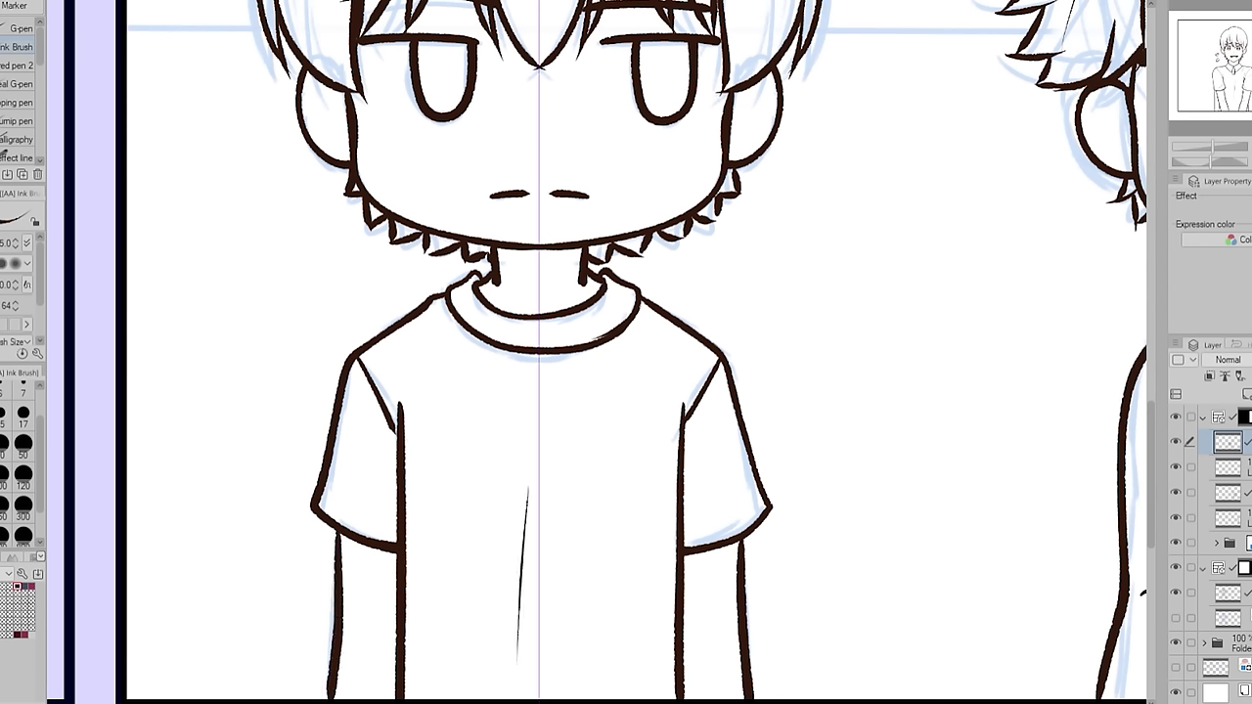
# Select the empty background around the characters in the second comic panel with the sketch hidden.
pyautogui.hotkey('ctrl', '0')
pyautogui.scroll(-2, 587, 274)
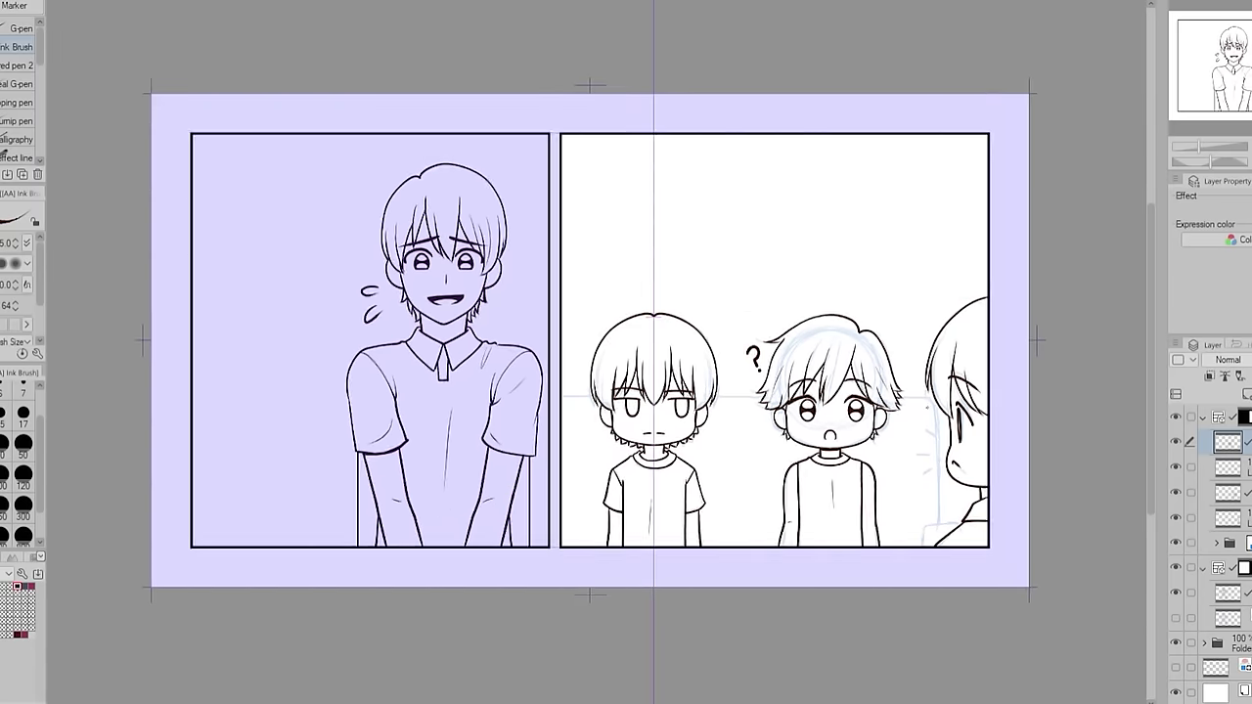
pyautogui.scroll(4, 968, 434)
pyautogui.click(1175, 543)
pyautogui.press('w')
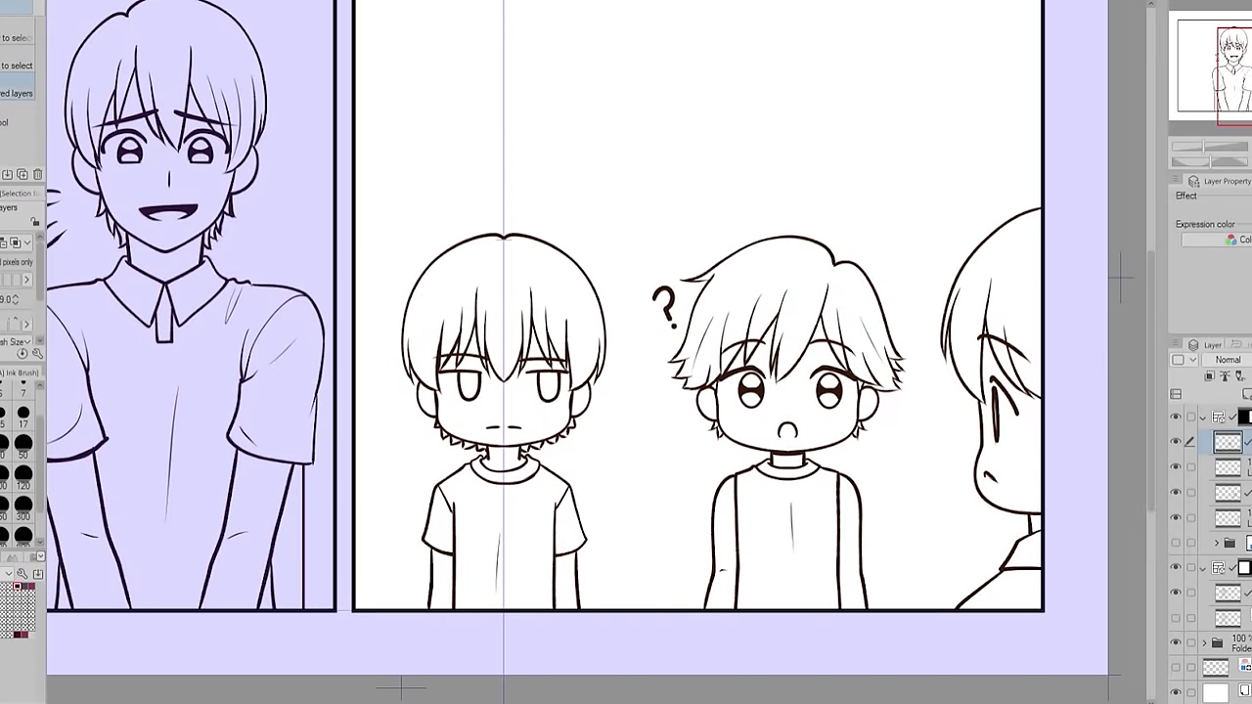
pyautogui.click(767, 178)
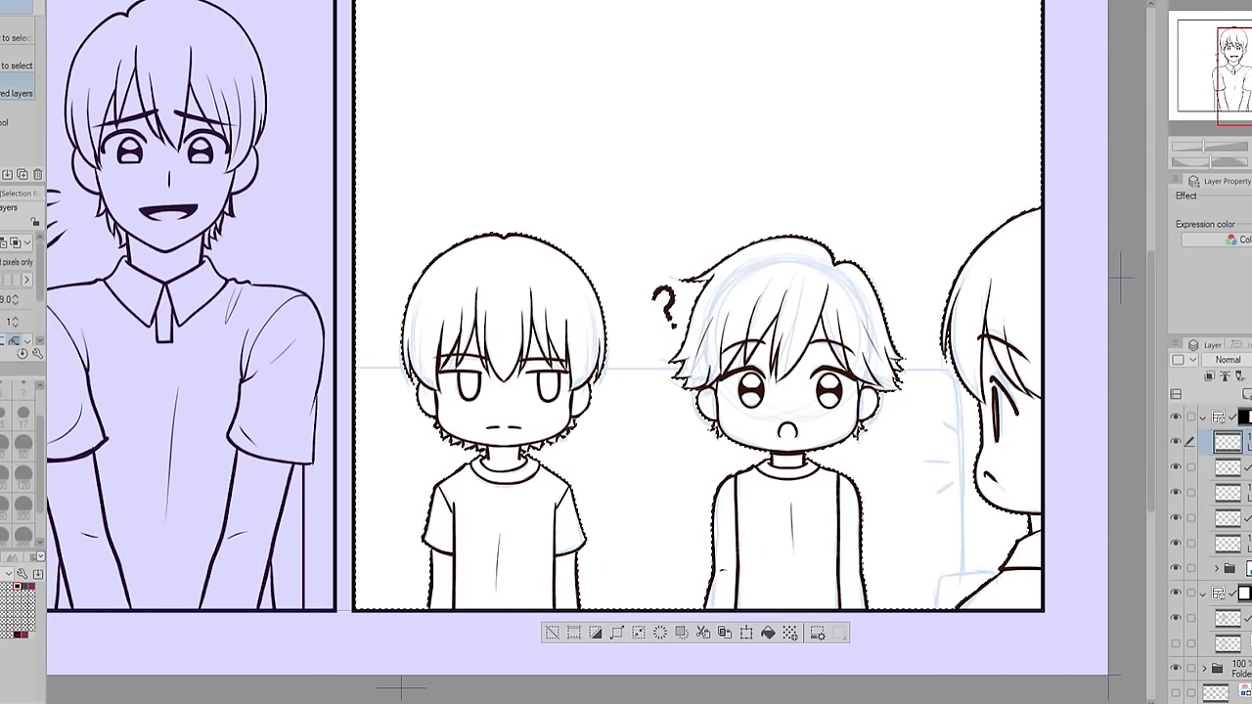
# Ink the sofa behind the characters within the selection, with a straight top edge and a curved far side.
pyautogui.press('u')
pyautogui.moveTo(352, 368); pyautogui.dragTo(928, 369)
pyautogui.press('p')
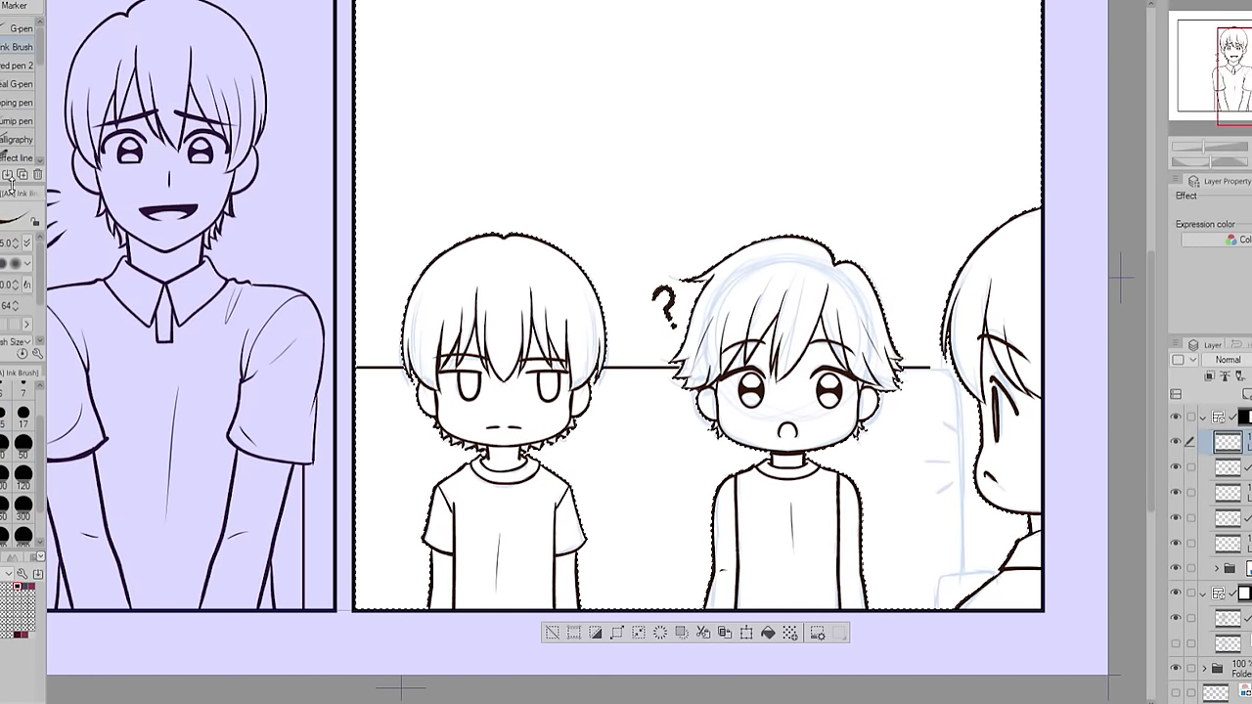
pyautogui.scroll(3, 1072, 594)
pyautogui.press('h')
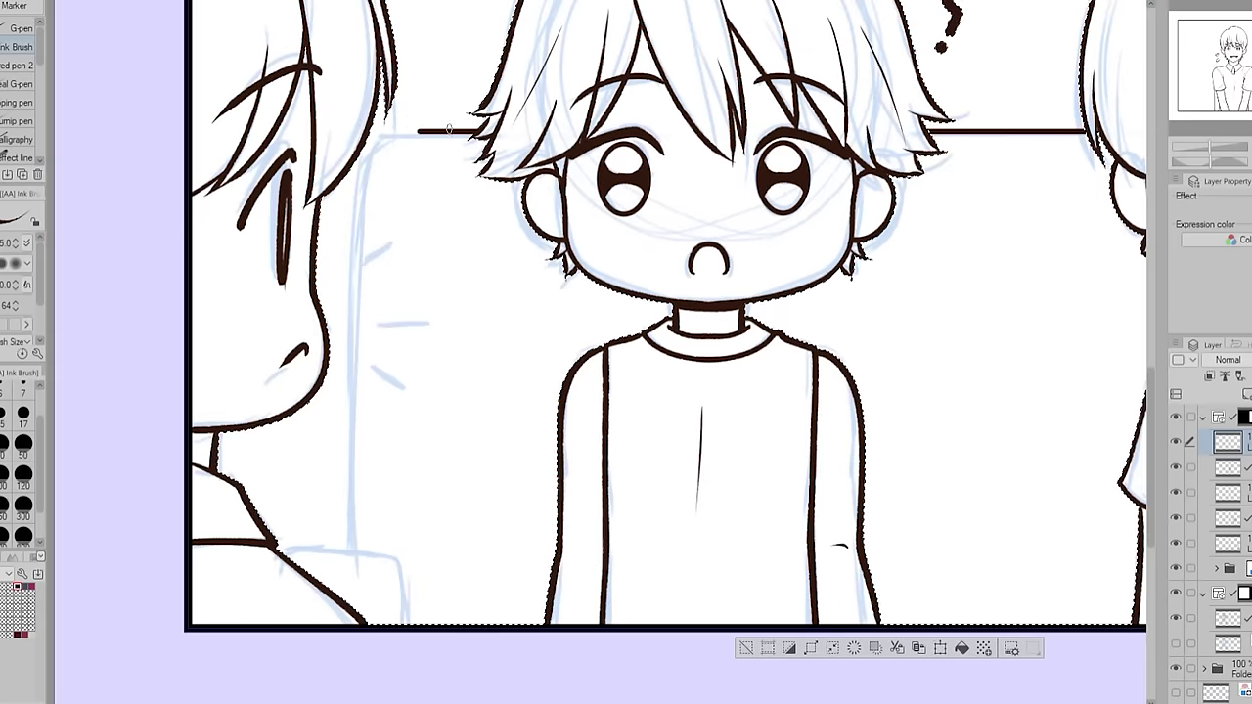
pyautogui.moveTo(418, 131)
pyautogui.mouseDown()
pyautogui.moveTo(352, 250)
pyautogui.moveTo(344, 549)
pyautogui.mouseUp()
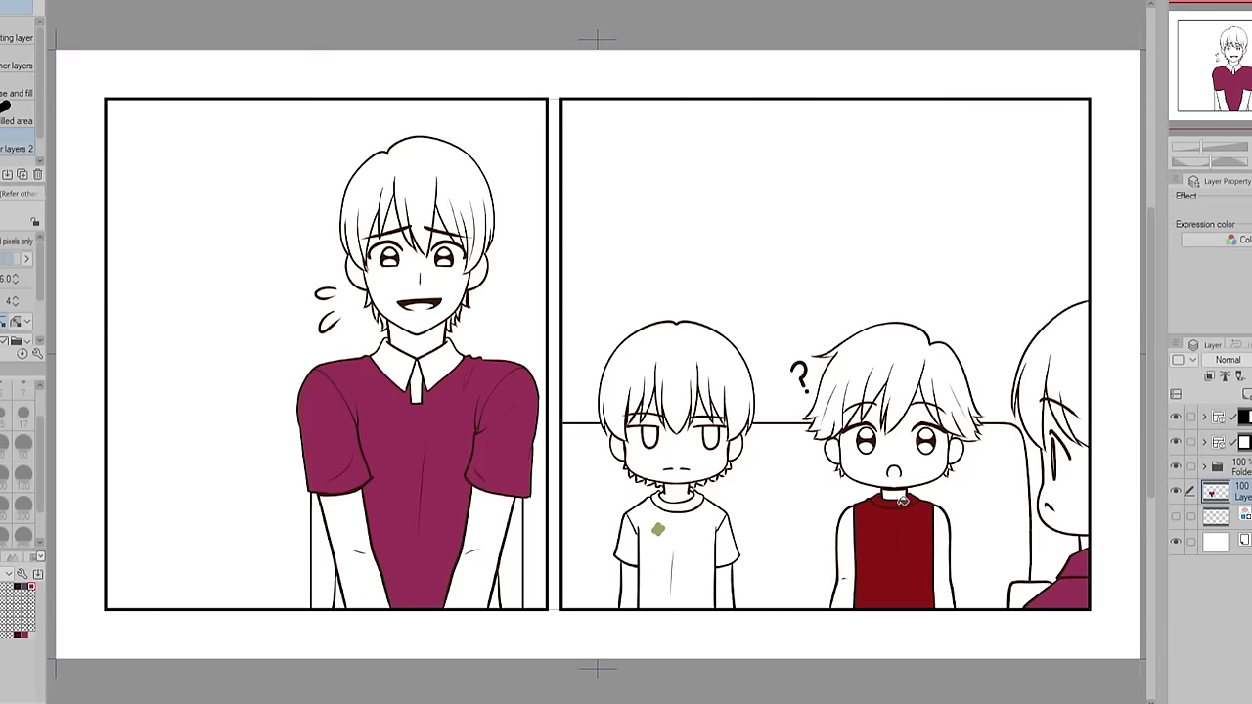
# Fill the first chibi boy's T-shirt green and his arms and face with pale skin colour.
pyautogui.click(626, 540)
pyautogui.click(629, 587)
pyautogui.click(722, 589)
pyautogui.click(691, 469)
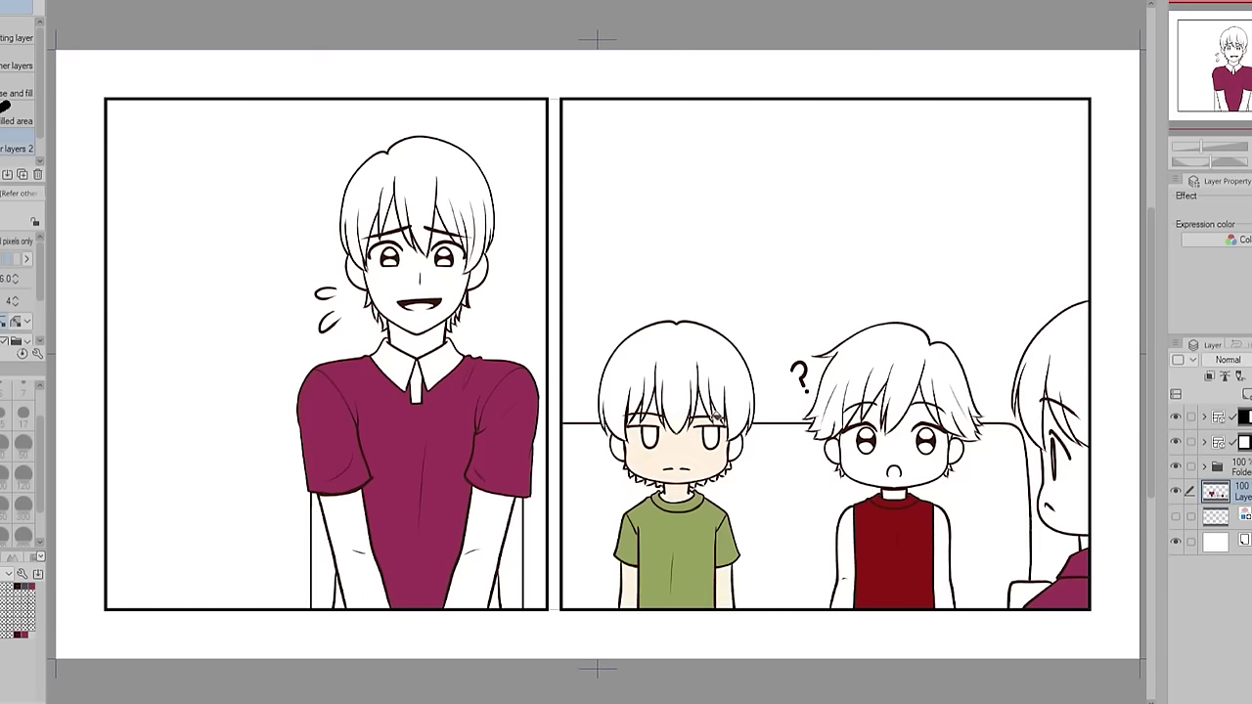
# Fill the first chibi boy's ears and the forehead gaps between his bangs with the same pale skin colour.
pyautogui.scroll(5, 636, 414)
pyautogui.click(609, 395)
pyautogui.click(900, 489)
pyautogui.click(863, 406)
pyautogui.click(527, 482)
# Fill the man's shirt collar in the first panel with the shirt's purple.
pyautogui.scroll(-5, 424, 483)
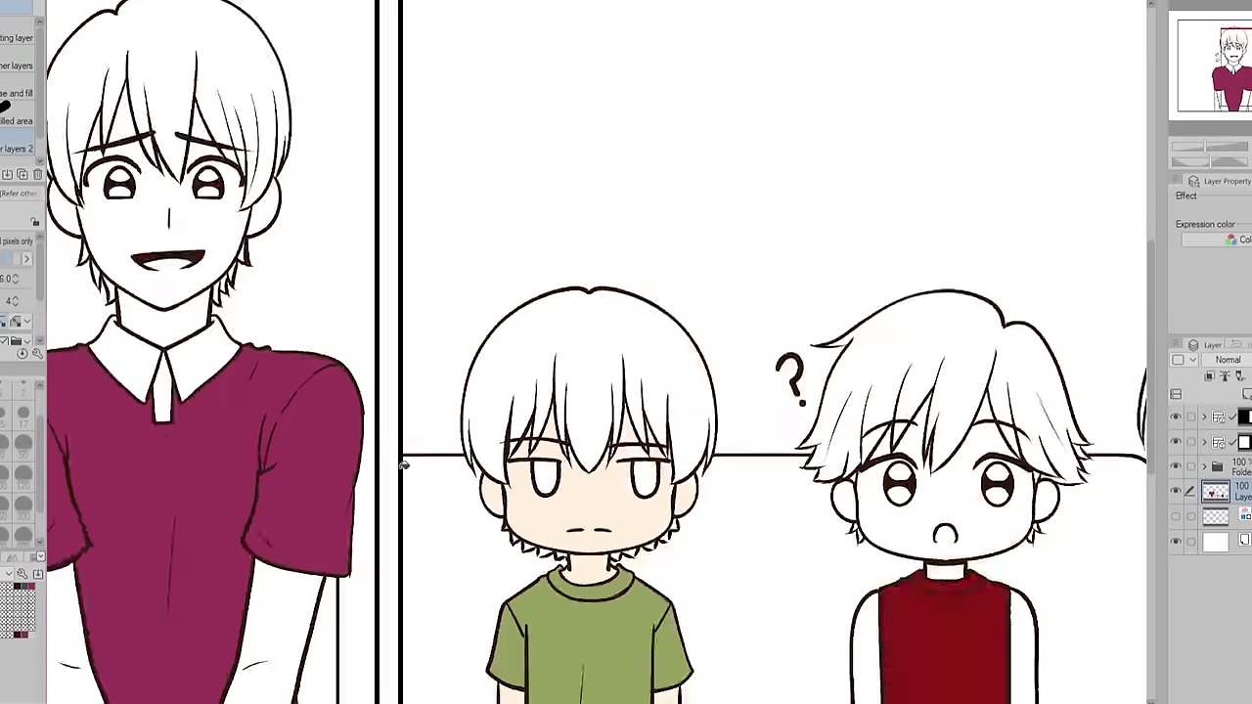
pyautogui.click(389, 364)
pyautogui.click(442, 362)
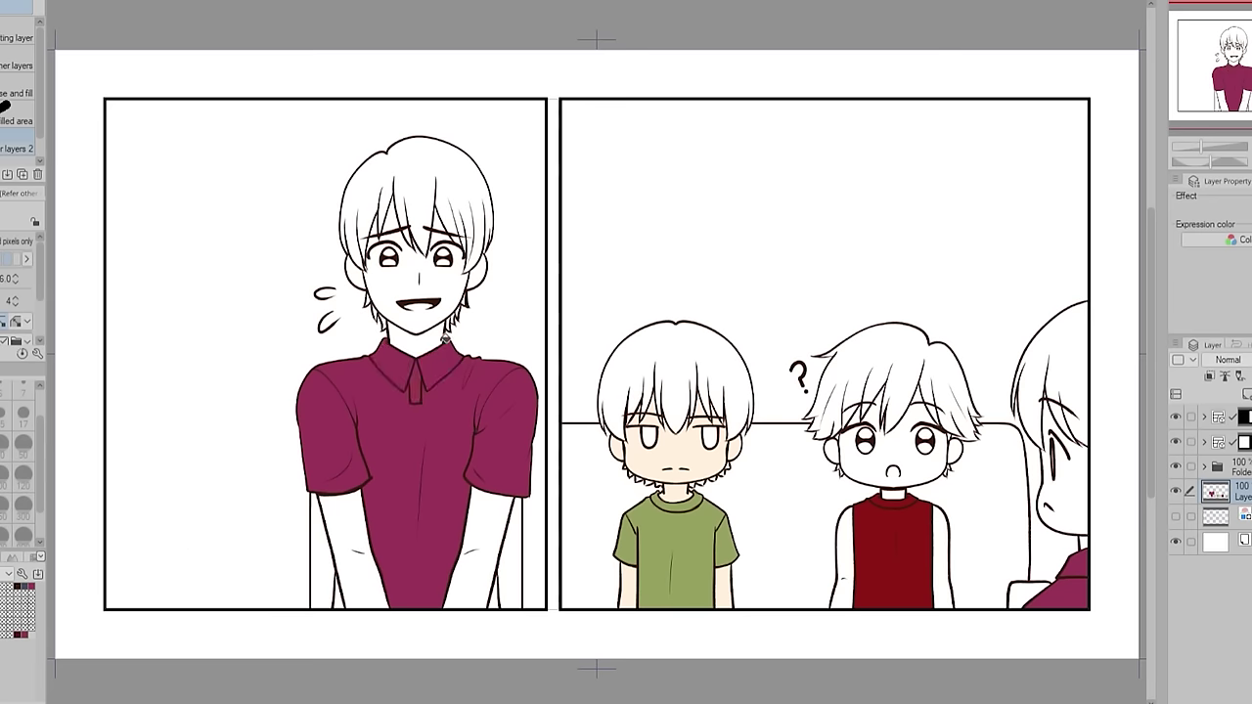
# Fill the man's arms, face, forehead gaps and ears with peach skin colour, including his profile in the second panel.
pyautogui.click(352, 547)
pyautogui.click(411, 313)
pyautogui.click(481, 548)
pyautogui.click(433, 223)
pyautogui.click(391, 220)
pyautogui.click(355, 275)
pyautogui.click(477, 273)
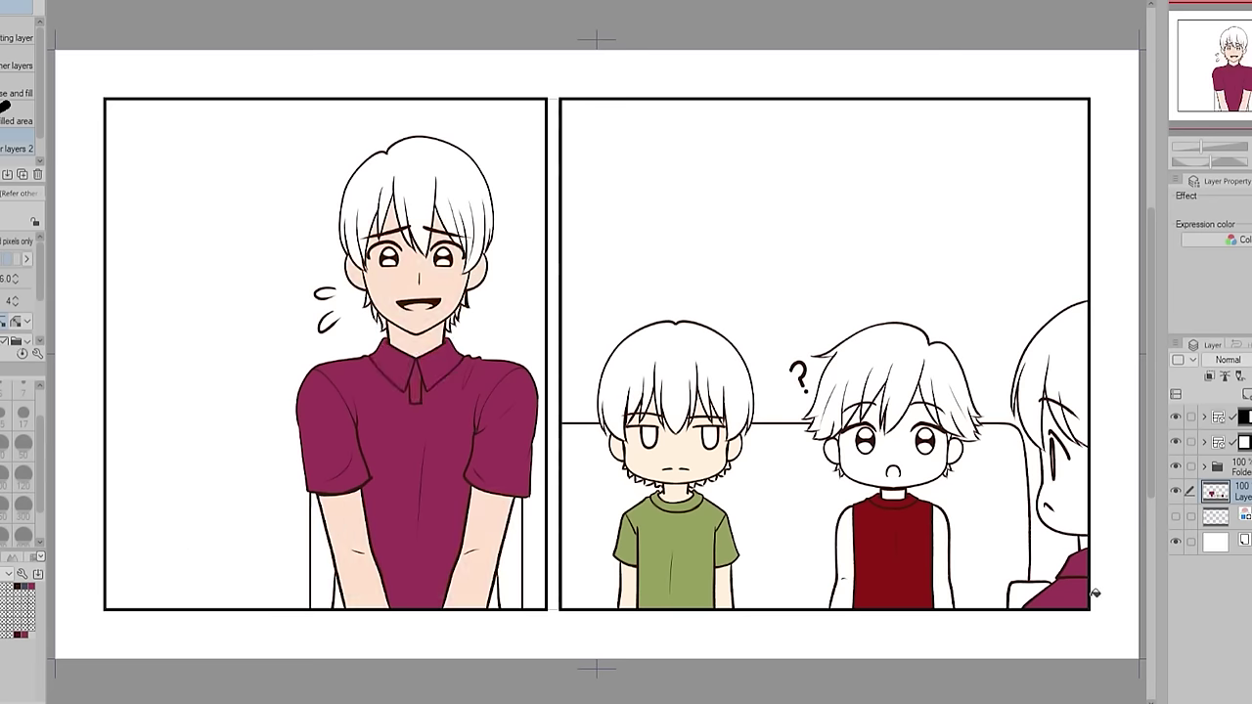
pyautogui.click(1062, 469)
# Fill the leftover shirt areas beside the man's arms purple and his hair brown in both panels.
pyautogui.click(493, 597)
pyautogui.click(335, 599)
pyautogui.click(350, 251)
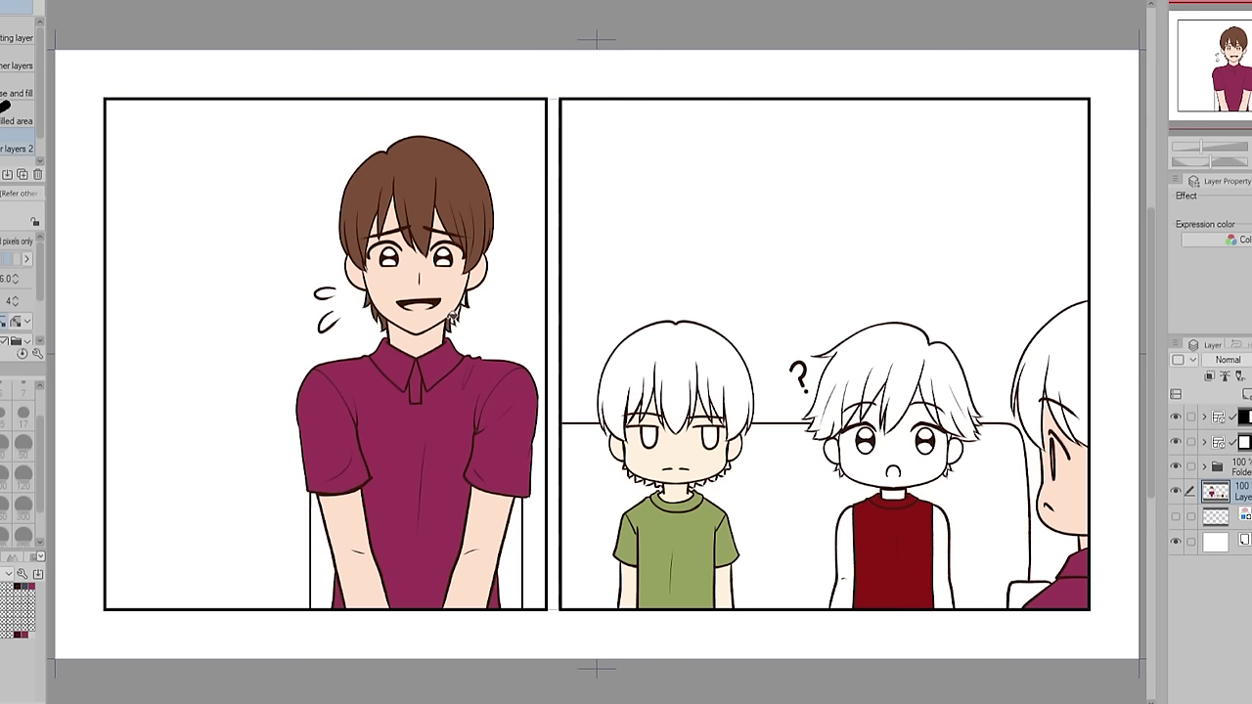
pyautogui.click(1040, 396)
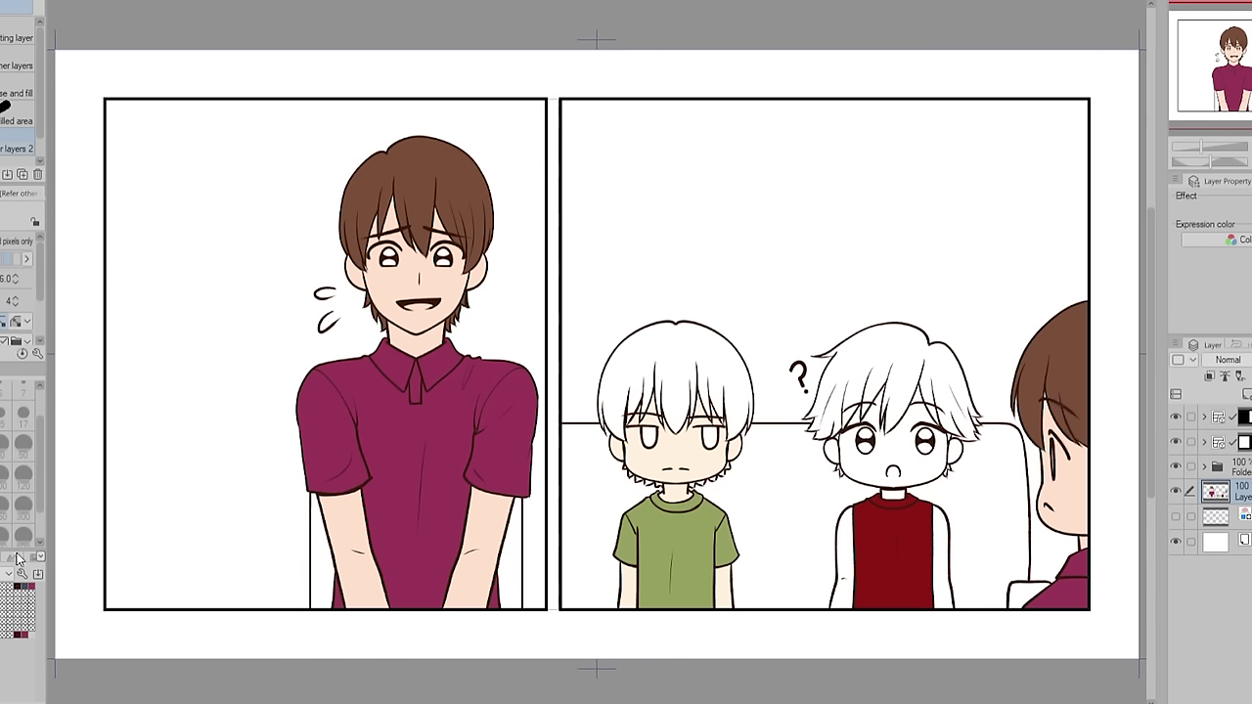
# Fill the first chibi boy's hair black, including the small spiky tips around his jaw.
pyautogui.click(712, 401)
pyautogui.scroll(4, 712, 409)
pyautogui.press('p')
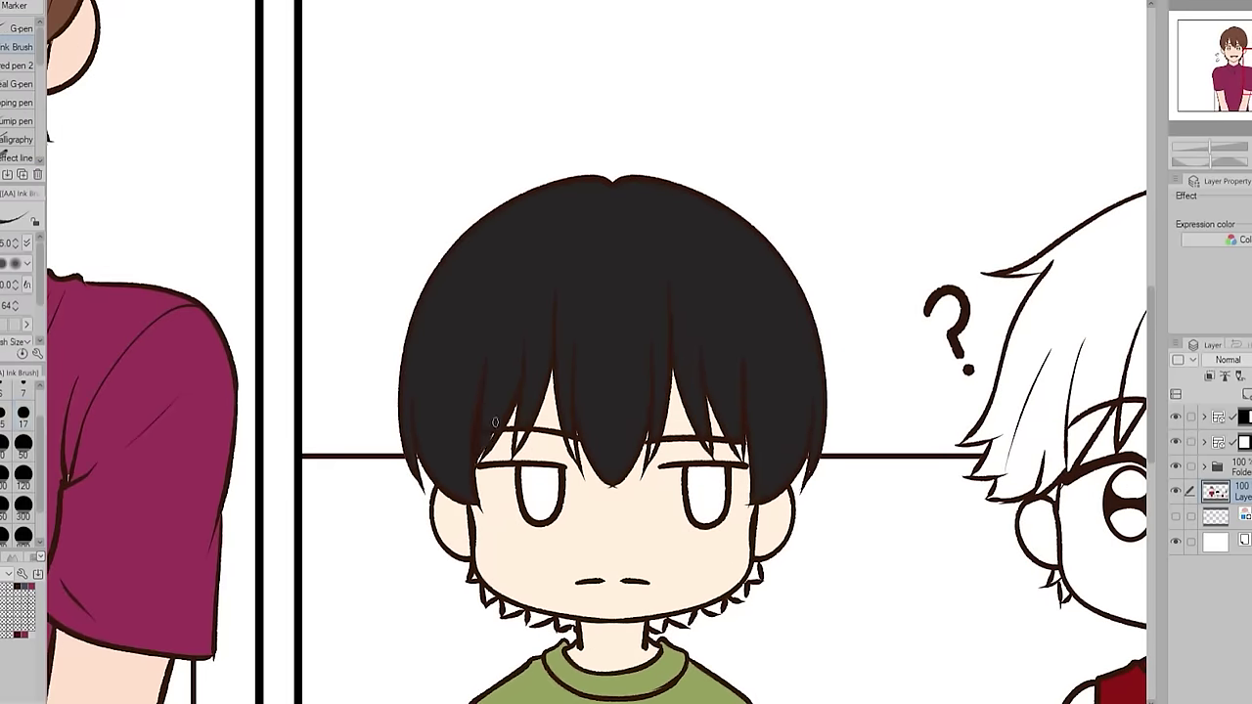
pyautogui.press('g')
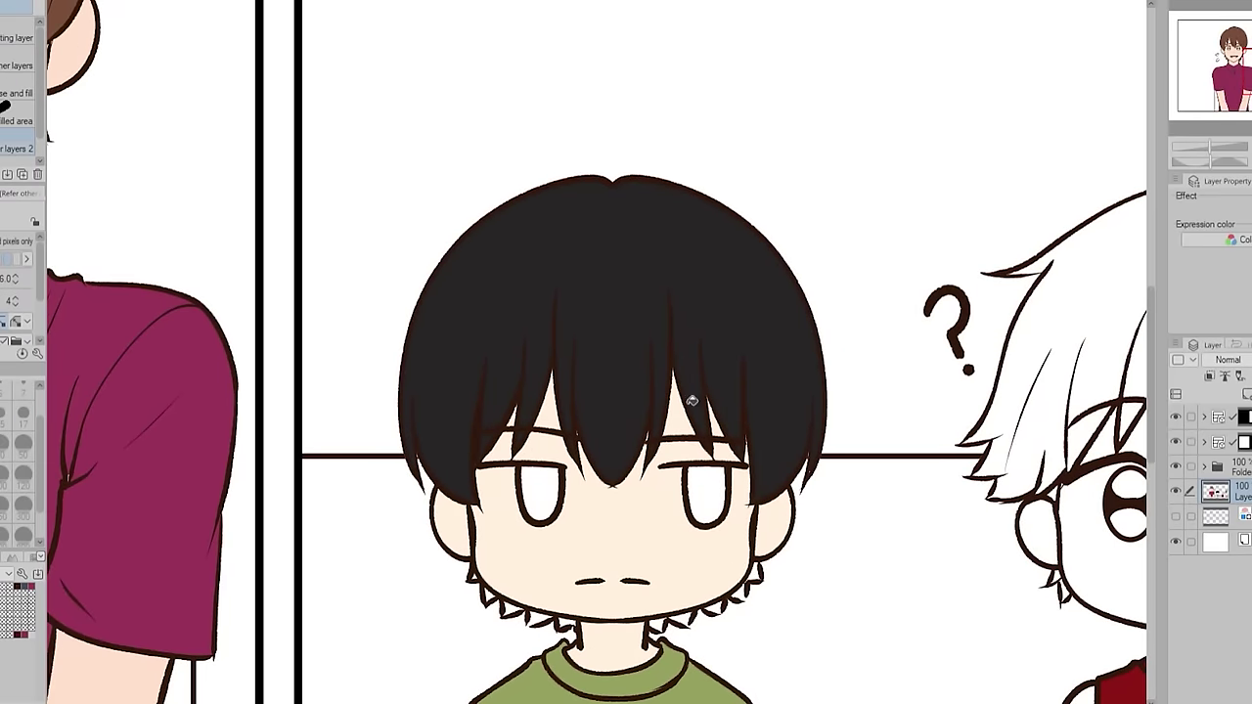
pyautogui.moveTo(657, 625); pyautogui.dragTo(753, 575)
pyautogui.moveTo(567, 626); pyautogui.dragTo(488, 595)
# Fill the arms, face, ears and forehead gaps of the chibi boy in red with peach skin colour.
pyautogui.moveTo(626, 703); pyautogui.dragTo(767, 703)
pyautogui.moveTo(1151, 374); pyautogui.dragTo(1151, 421)
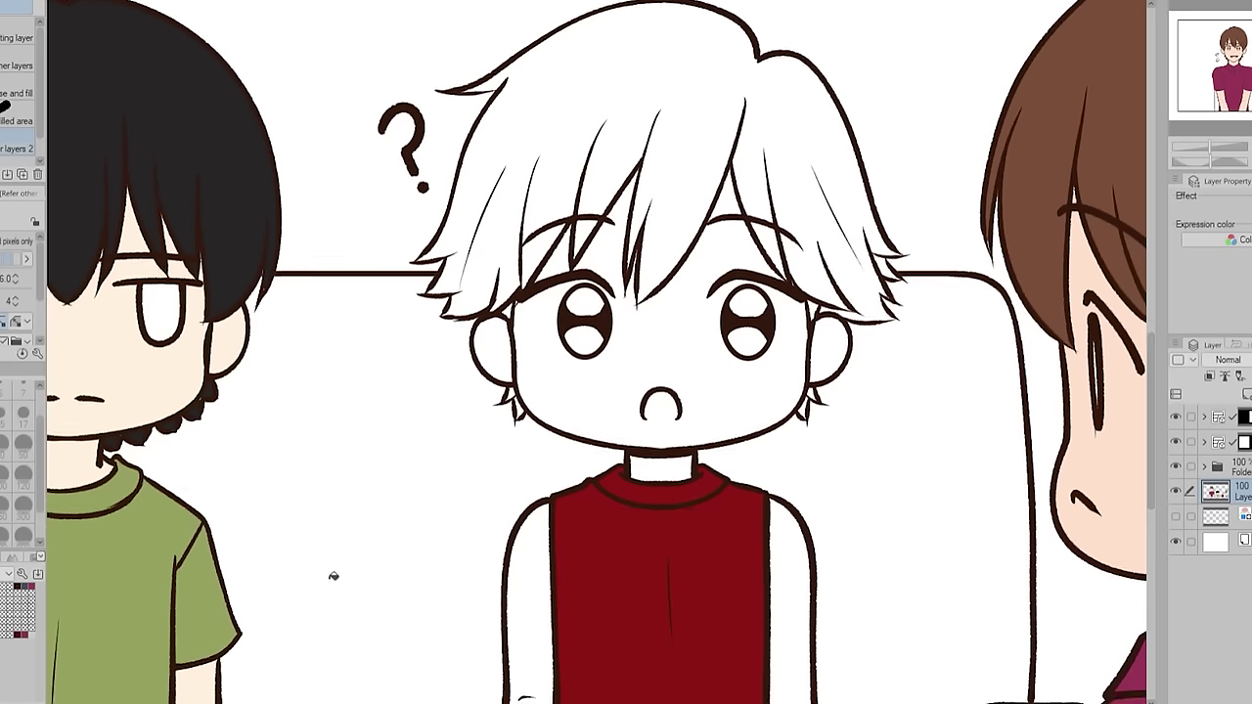
pyautogui.click(529, 596)
pyautogui.click(788, 577)
pyautogui.click(748, 400)
pyautogui.click(831, 349)
pyautogui.click(724, 201)
pyautogui.click(552, 256)
pyautogui.click(492, 350)
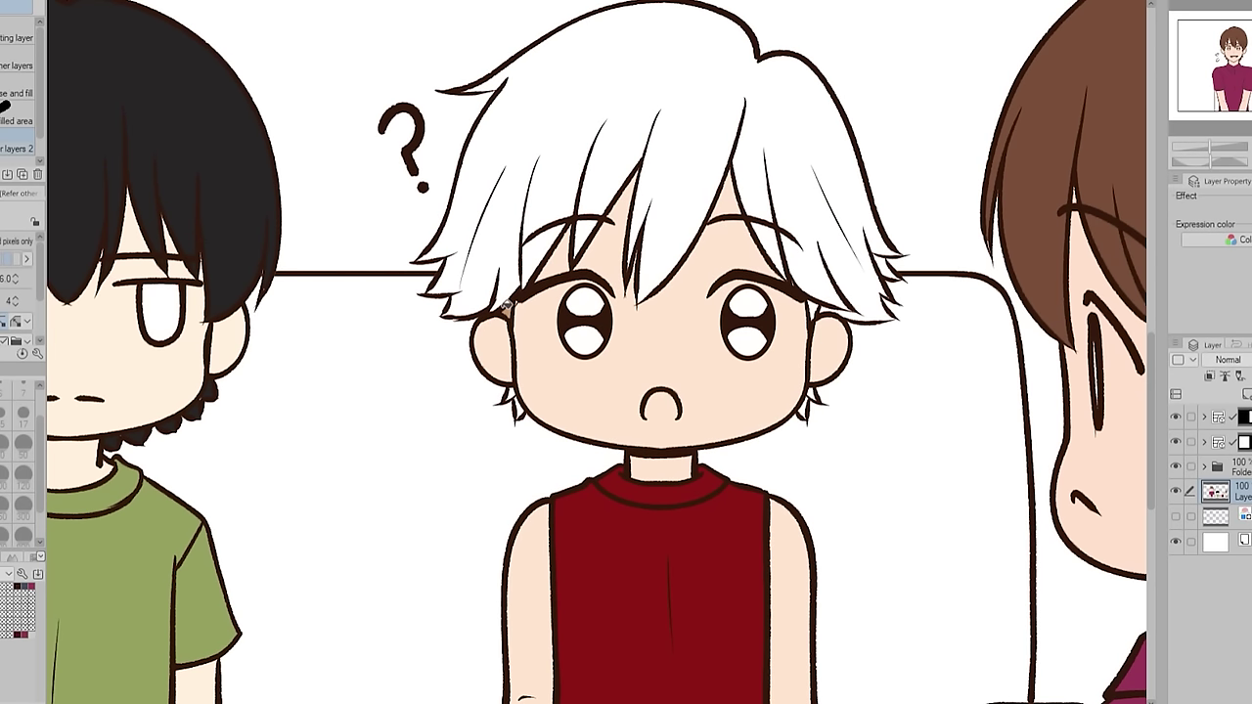
# Fill the hair of the chibi boy in red light brown, including its small tips, and his irises light blue.
pyautogui.click(665, 166)
pyautogui.click(818, 309)
pyautogui.click(854, 315)
pyautogui.click(886, 268)
pyautogui.click(803, 405)
pyautogui.click(519, 405)
pyautogui.click(511, 395)
pyautogui.click(583, 340)
pyautogui.click(747, 341)
# Choose a gray colour from the colour wheel for the sofa.
pyautogui.hotkey('ctrl', '0')
pyautogui.click(2, 558)
pyautogui.click(2, 635)
pyautogui.click(321, 554)
pyautogui.click(510, 556)
pyautogui.hotkey('ctrl', 'z')
pyautogui.hotkey('ctrl', 'z')
# Fill the sofa gray in both panels on a new layer and set that layer's opacity to 79%.
pyautogui.click(1247, 394)
pyautogui.click(513, 569)
pyautogui.click(320, 557)
pyautogui.click(587, 528)
pyautogui.click(782, 528)
pyautogui.click(987, 533)
pyautogui.click(1022, 595)
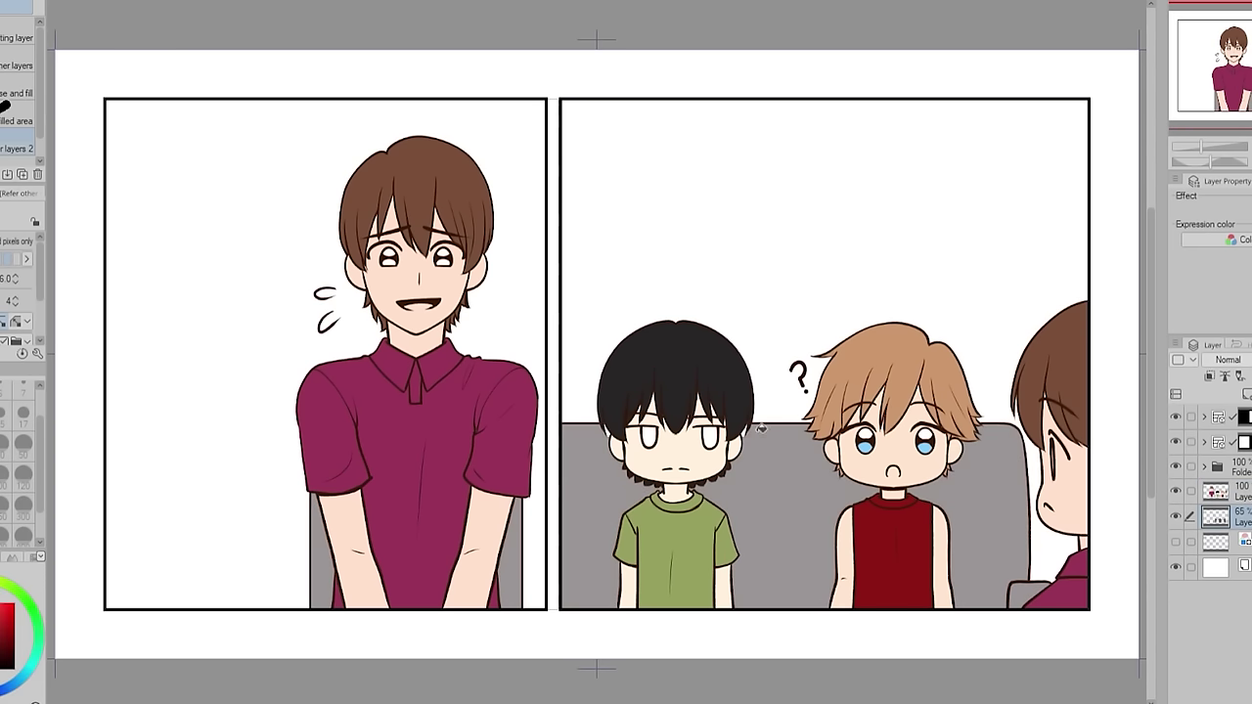
pyautogui.click(1251, 360)
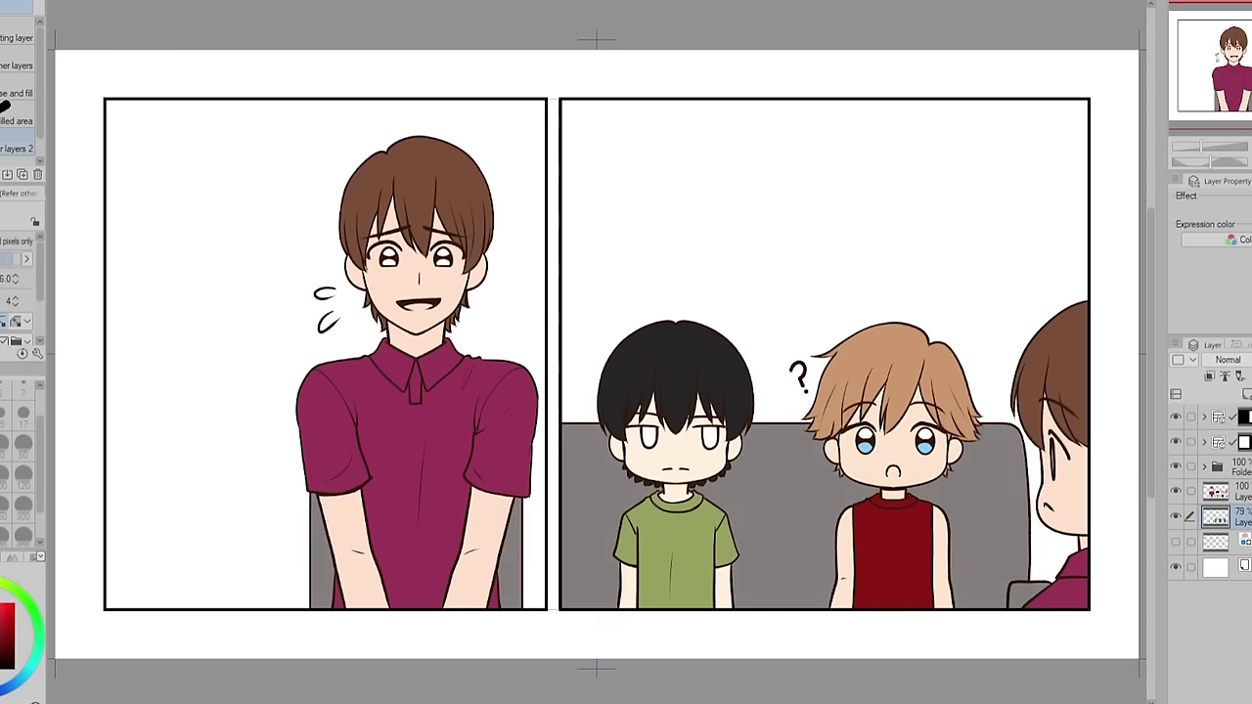
# Add a new layer above the character colour layer and set its blending mode to Multiply.
pyautogui.click(1240, 491)
pyautogui.click(1247, 394)
pyautogui.click(1227, 360)
pyautogui.click(1227, 406)
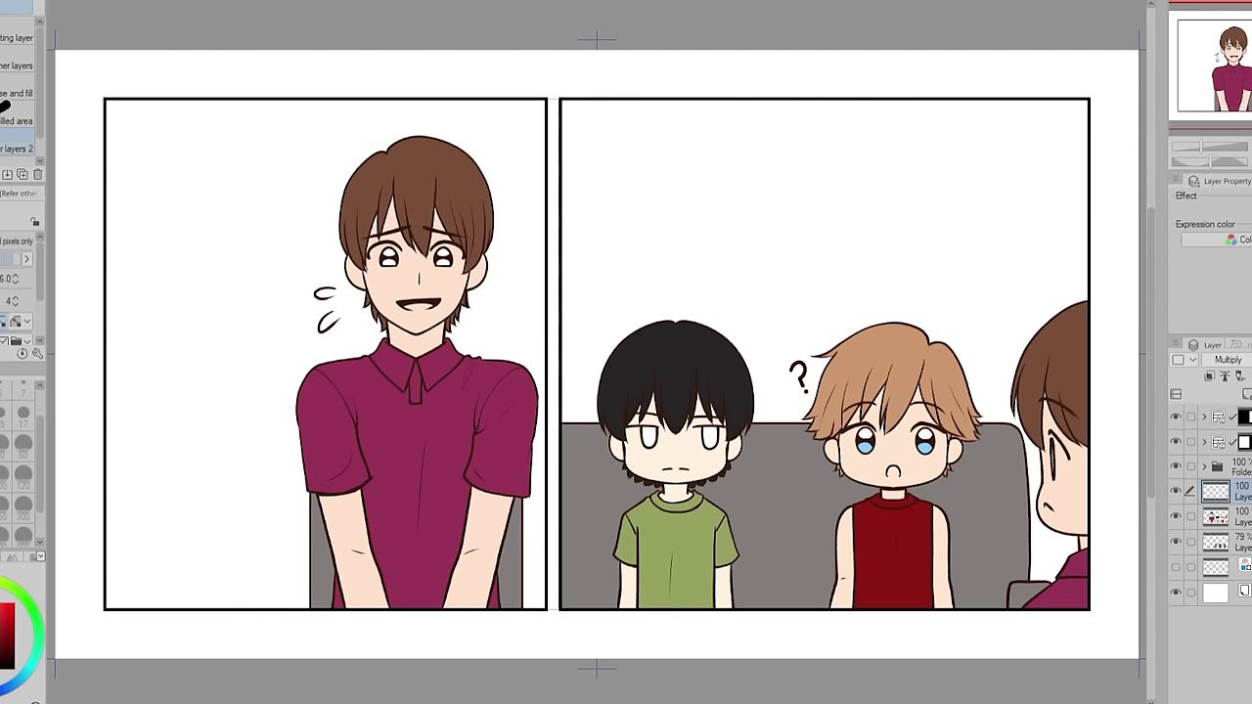
# Fill the necks of both chibi boys with a dark crimson shadow colour on the Multiply layer.
pyautogui.click(3, 557)
pyautogui.click(31, 587)
pyautogui.click(892, 495)
pyautogui.click(675, 492)
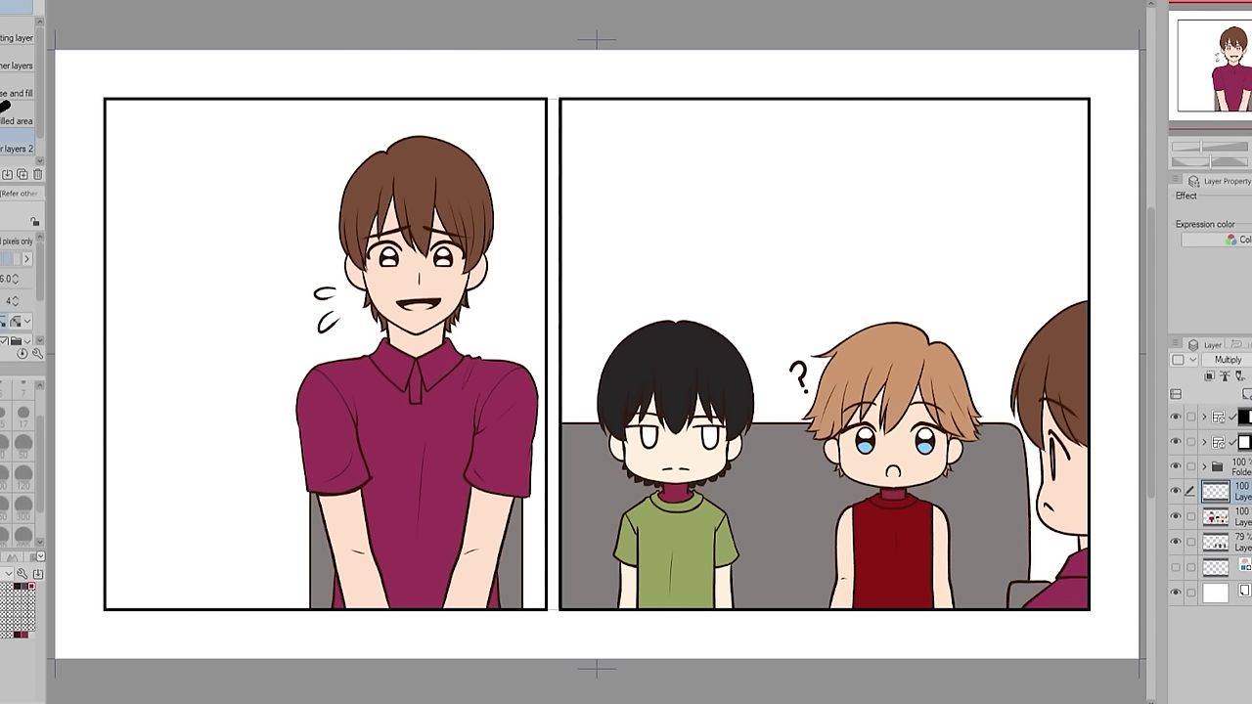
# Outline the sleeve shadow across each of the man's arms with the ink brush.
pyautogui.press('p')
pyautogui.moveTo(468, 525); pyautogui.dragTo(509, 507)
pyautogui.moveTo(324, 508); pyautogui.dragTo(367, 528)
# Paint fold shadows on the man's shirt sleeves, side and centre with the ink brush at size 50.
pyautogui.click(23, 445)
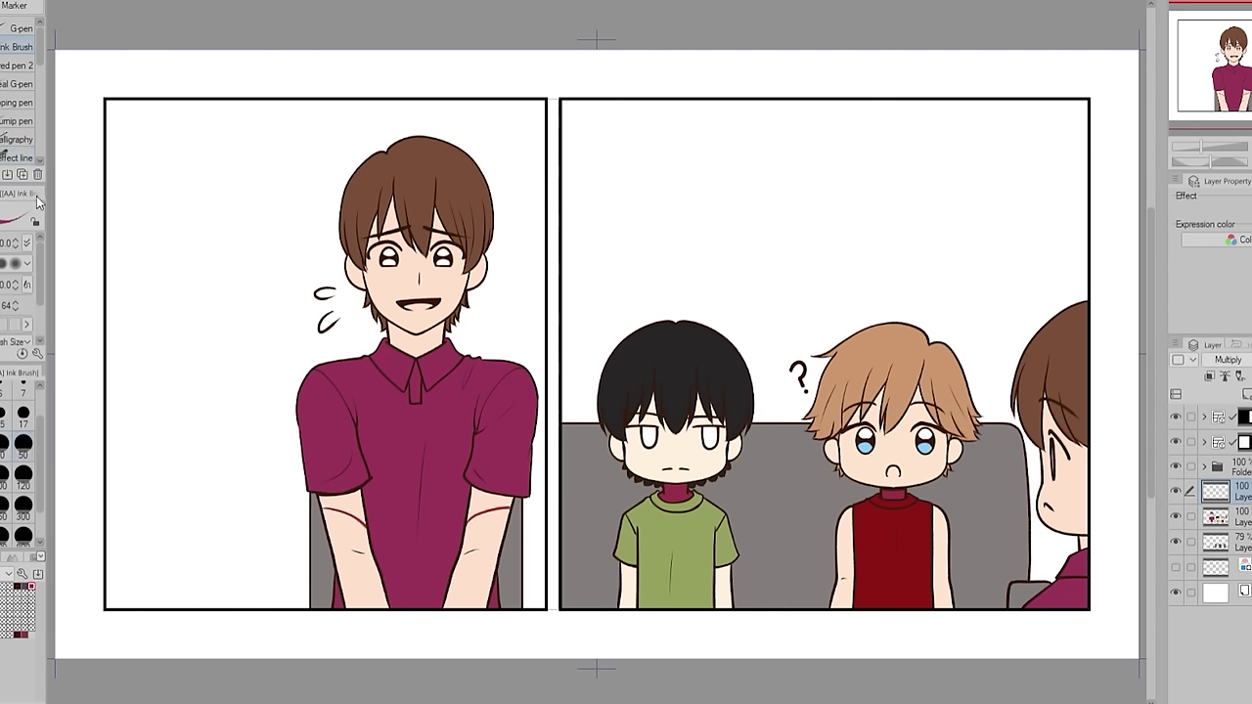
pyautogui.moveTo(475, 432)
pyautogui.mouseDown()
pyautogui.moveTo(508, 406)
pyautogui.moveTo(463, 490)
pyautogui.moveTo(457, 564)
pyautogui.mouseUp()
pyautogui.moveTo(358, 397)
pyautogui.mouseDown()
pyautogui.moveTo(365, 465)
pyautogui.moveTo(322, 486)
pyautogui.mouseUp()
pyautogui.moveTo(422, 431); pyautogui.dragTo(413, 558)
pyautogui.hotkey('ctrl', 'z')
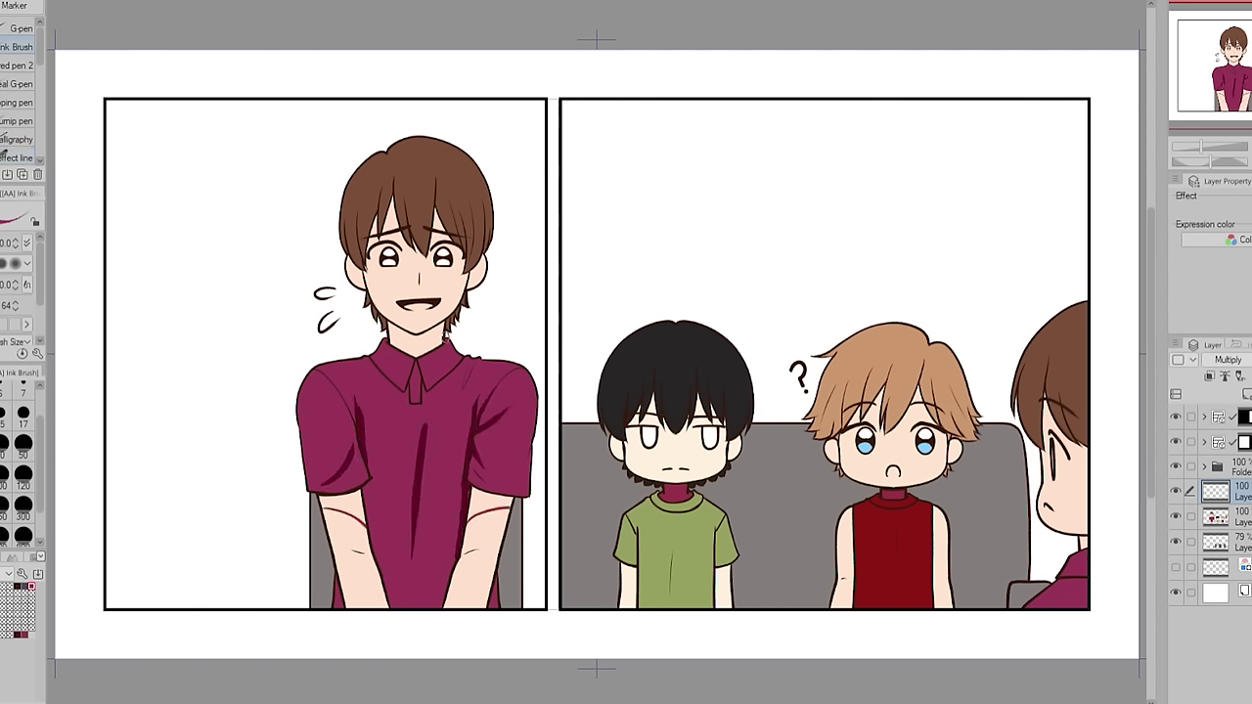
# Paint the shadow on the man's neck under his jaw and fill the outlined sleeve shadows on both arms.
pyautogui.moveTo(435, 335)
pyautogui.mouseDown()
pyautogui.moveTo(356, 344)
pyautogui.moveTo(444, 337)
pyautogui.mouseUp()
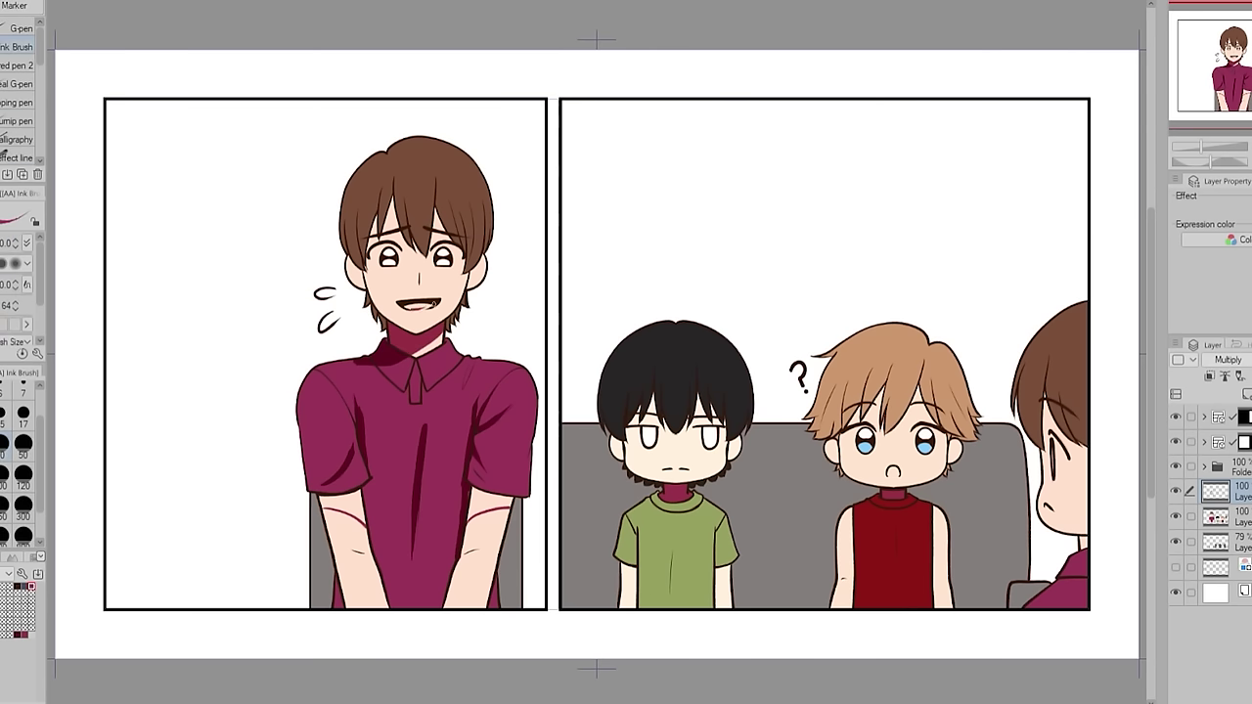
pyautogui.press('g')
pyautogui.click(489, 502)
pyautogui.click(340, 504)
pyautogui.click(353, 502)
pyautogui.press('p')
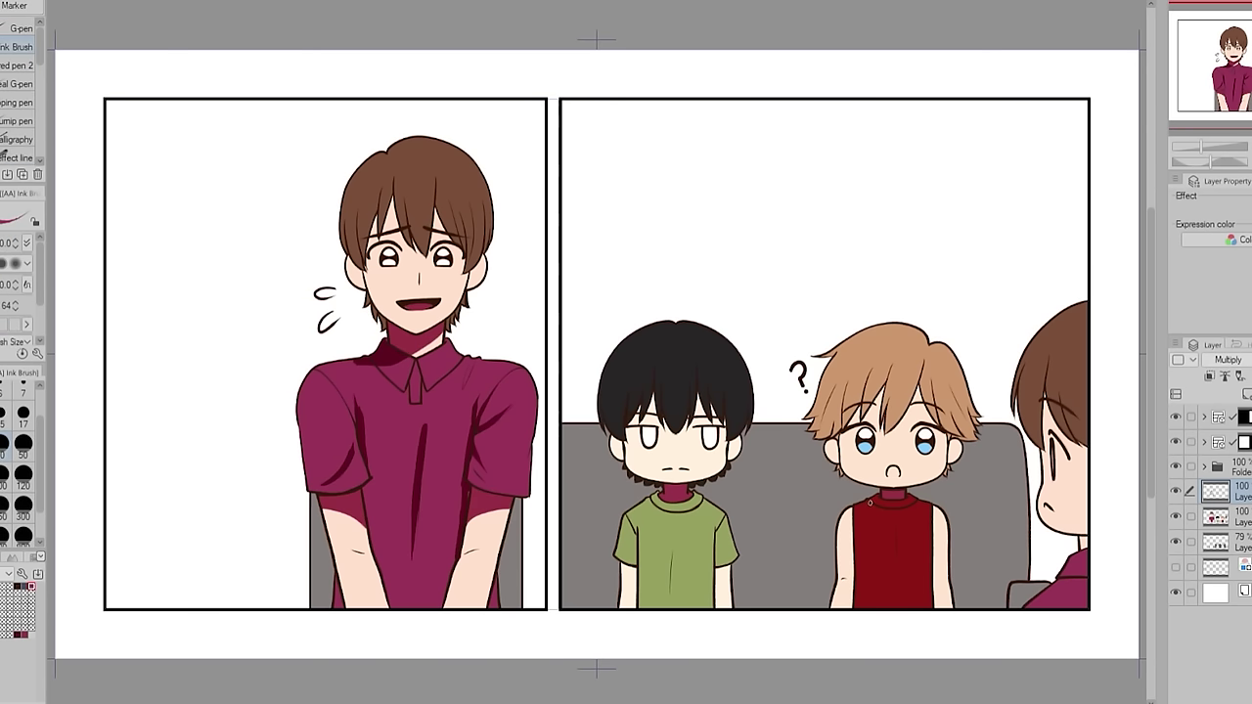
# Paint collar shadows on the chibi boys' red and green shirts with the ink brush, using a near-black colour for the green one.
pyautogui.moveTo(872, 499); pyautogui.dragTo(919, 501)
pyautogui.click(26, 586)
pyautogui.moveTo(657, 499); pyautogui.dragTo(699, 501)
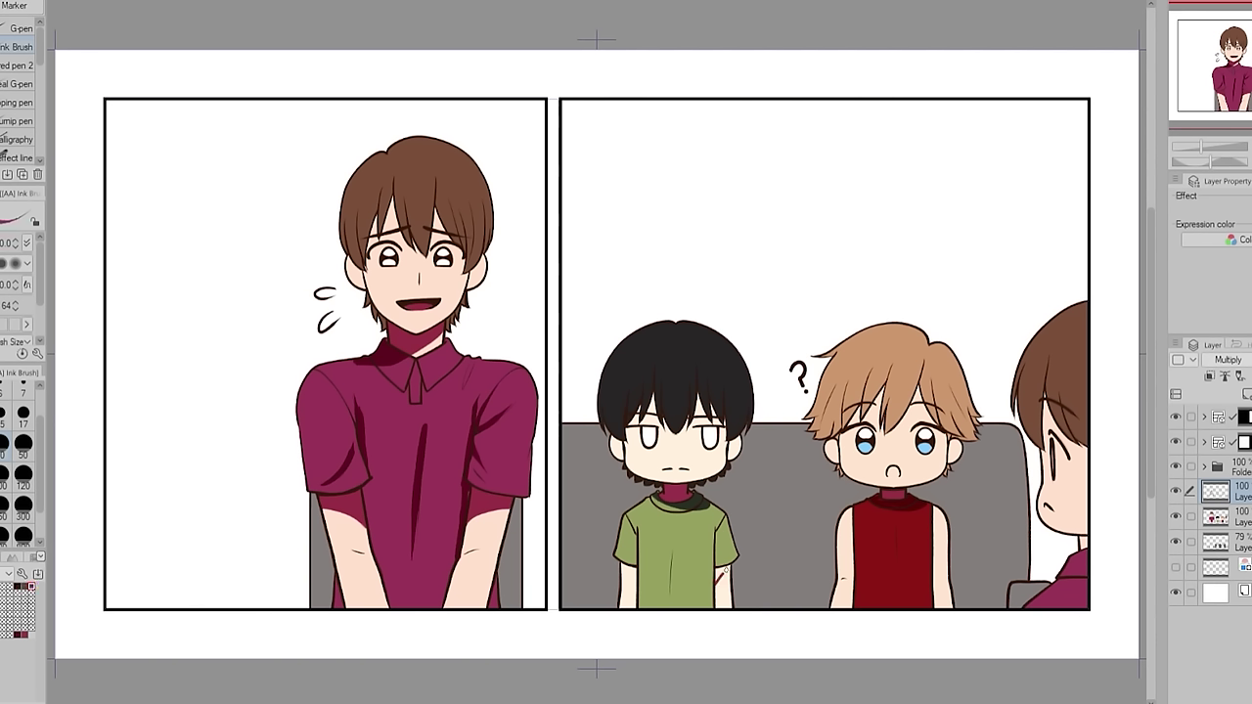
# Shade the blond boy's arm beside the red shirt and his mouth, and set the Multiply layer's opacity to 48%.
pyautogui.moveTo(933, 506); pyautogui.dragTo(932, 587)
pyautogui.scroll(5, 928, 486)
pyautogui.moveTo(758, 399)
pyautogui.mouseDown()
pyautogui.moveTo(773, 438)
pyautogui.moveTo(786, 440)
pyautogui.mouseUp()
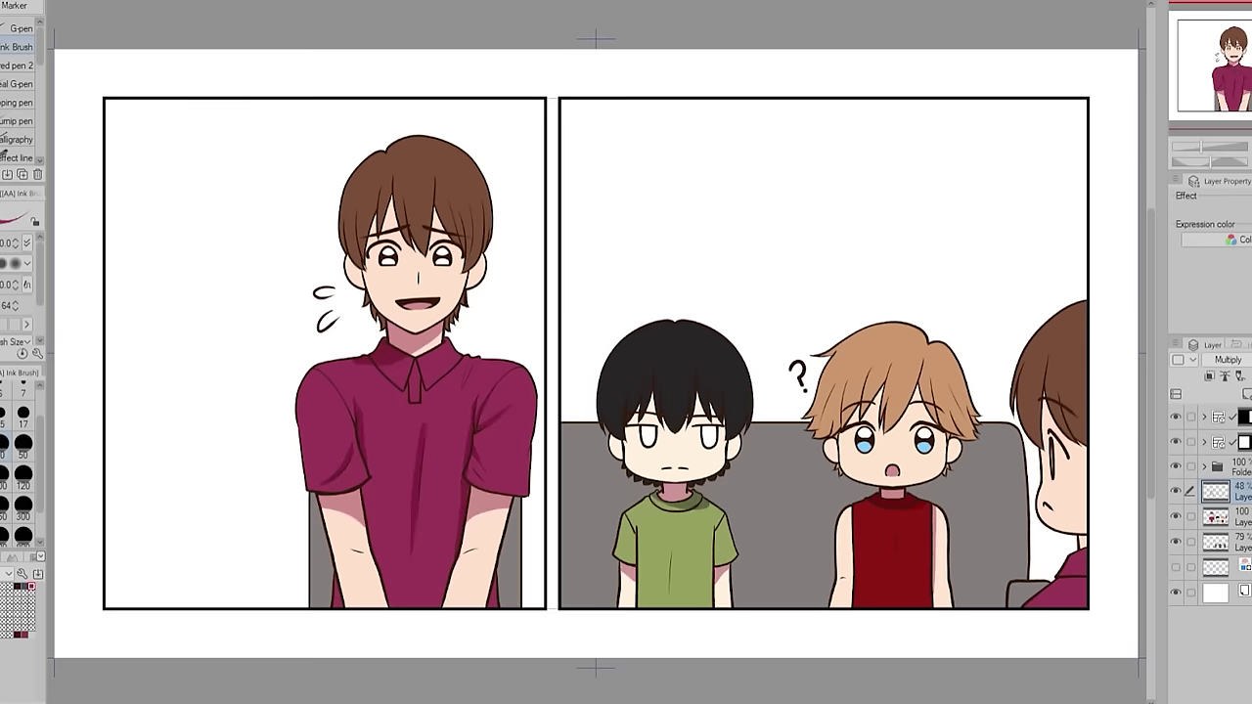
# Activate the Fill tool and select the flat colour layer below the Multiply shadow layer.
pyautogui.press('g')
pyautogui.click(1216, 516)
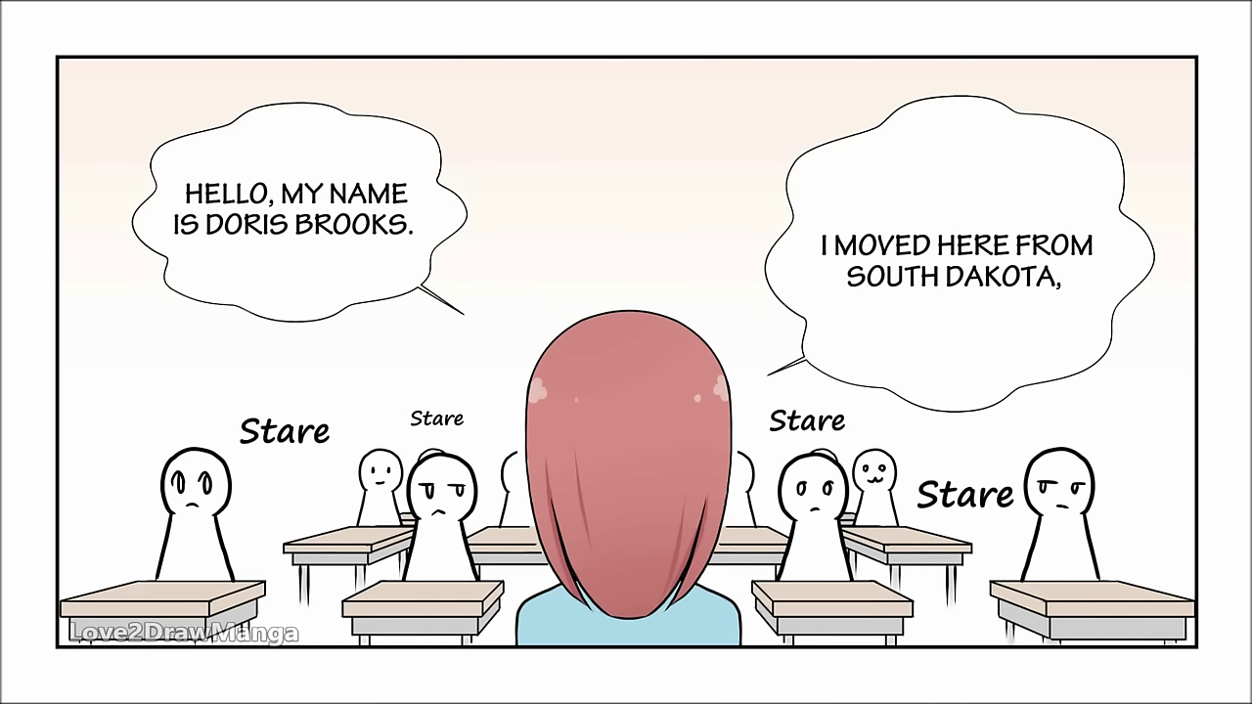